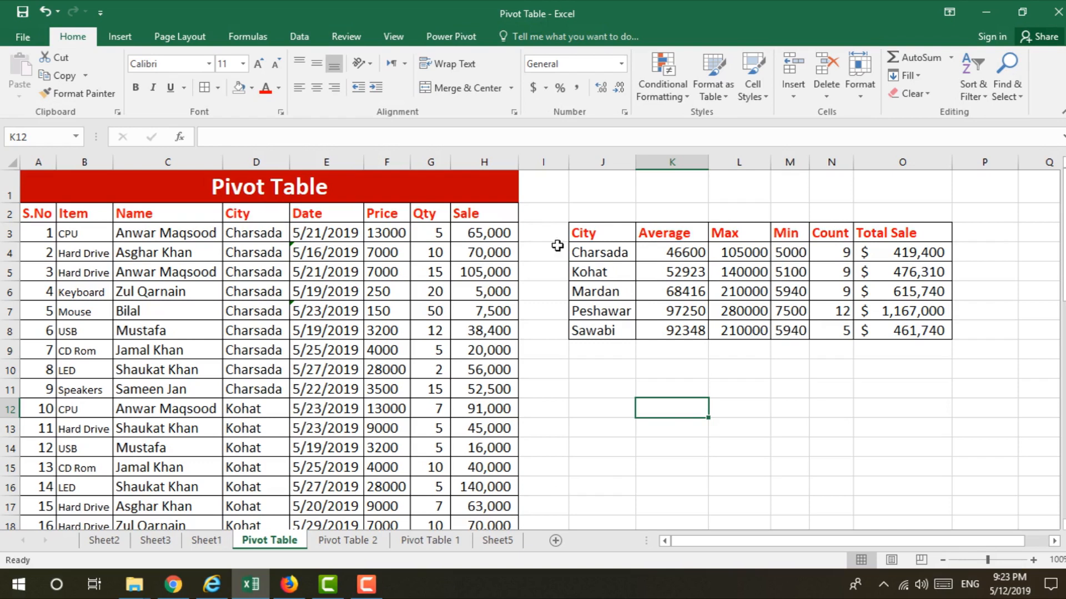
Examine the city summary table and compare its City column with the City column of the source data
left_click_drag(612, 233, 936, 329)
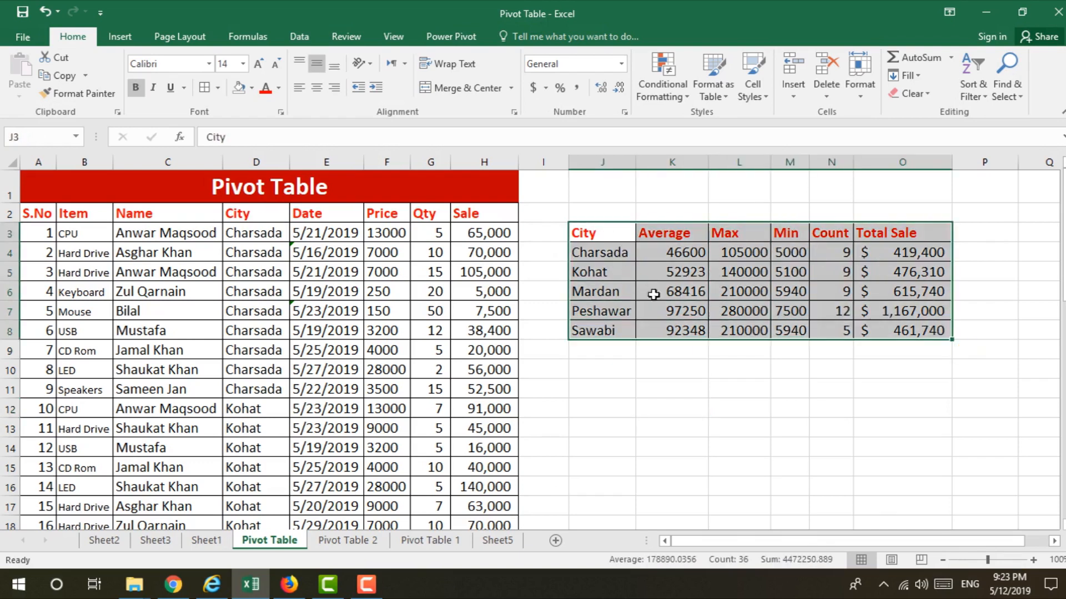
left_click(623, 407)
left_click_drag(606, 235, 910, 330)
left_click(581, 350)
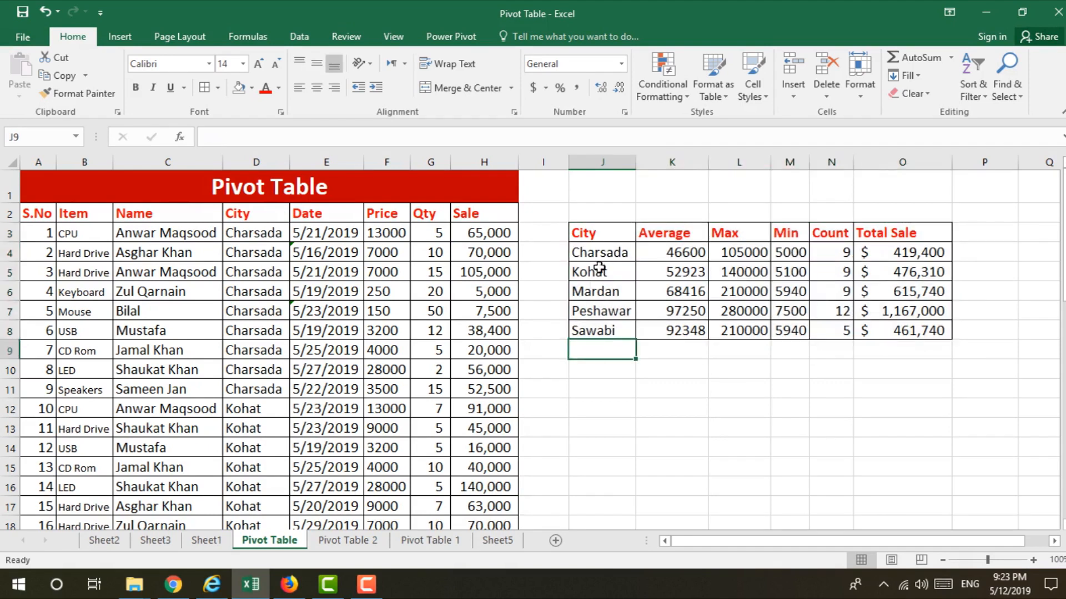
left_click_drag(597, 238, 605, 329)
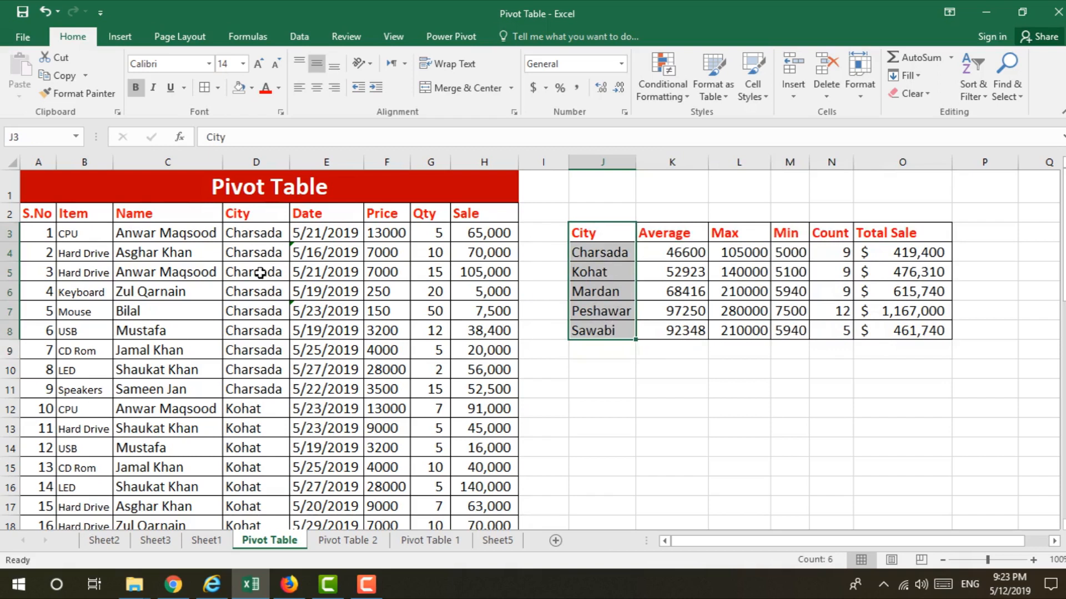
left_click_drag(241, 236, 244, 506)
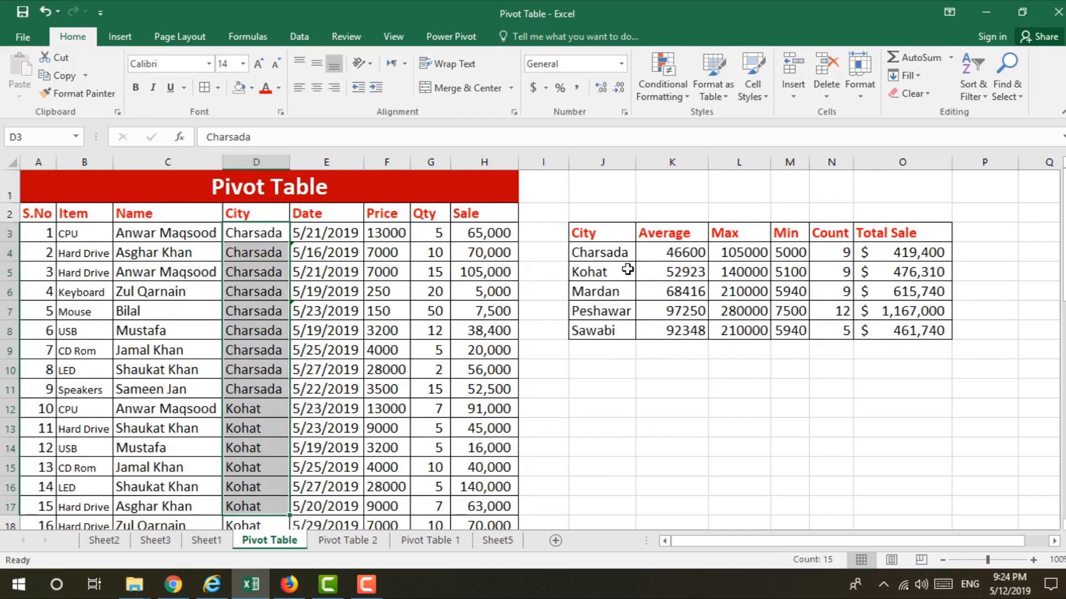
left_click_drag(605, 254, 612, 344)
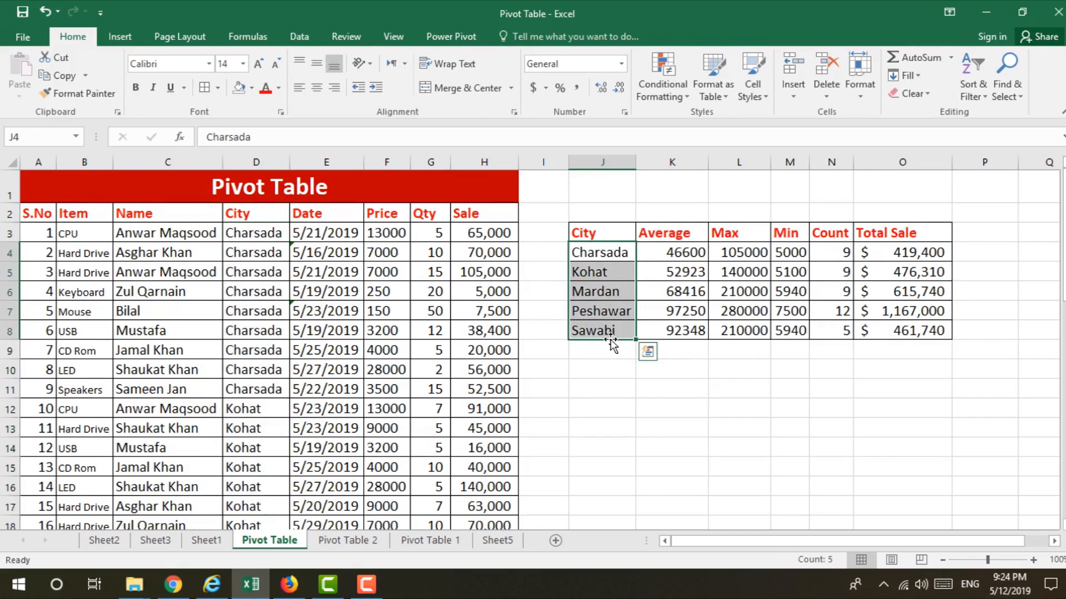
Review the Average, Max, Min, Count and Total Sale headers and their Charsada values in the summary table
left_click(674, 262)
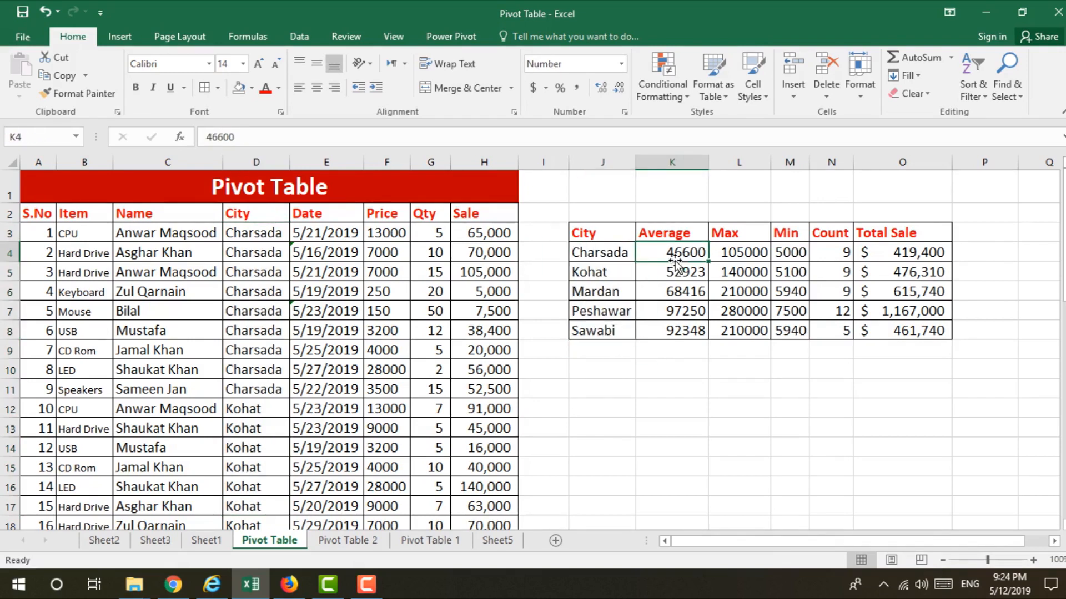
left_click(732, 254)
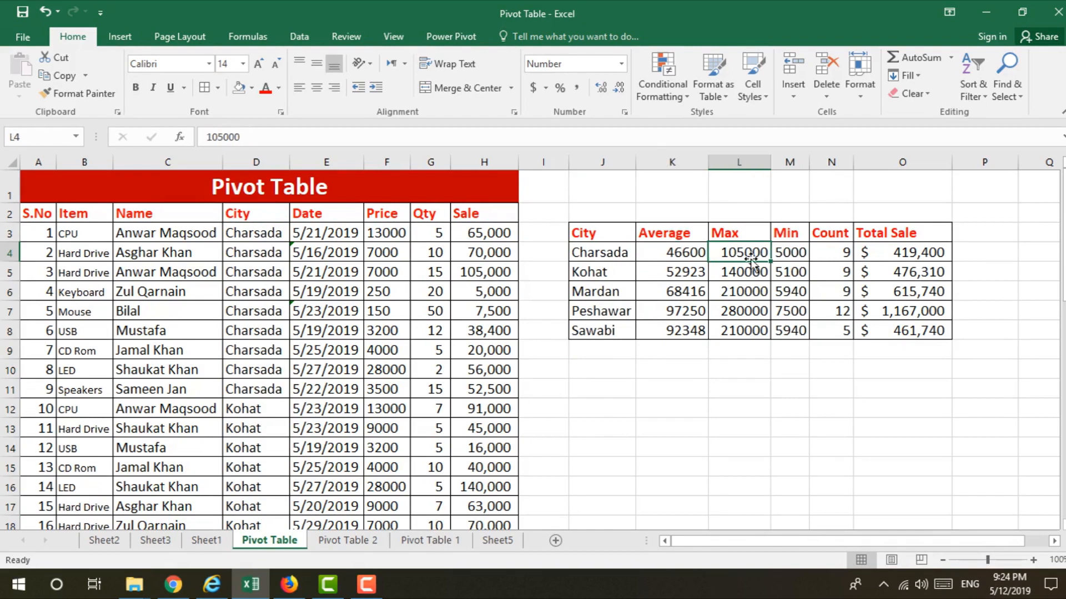
left_click(780, 254)
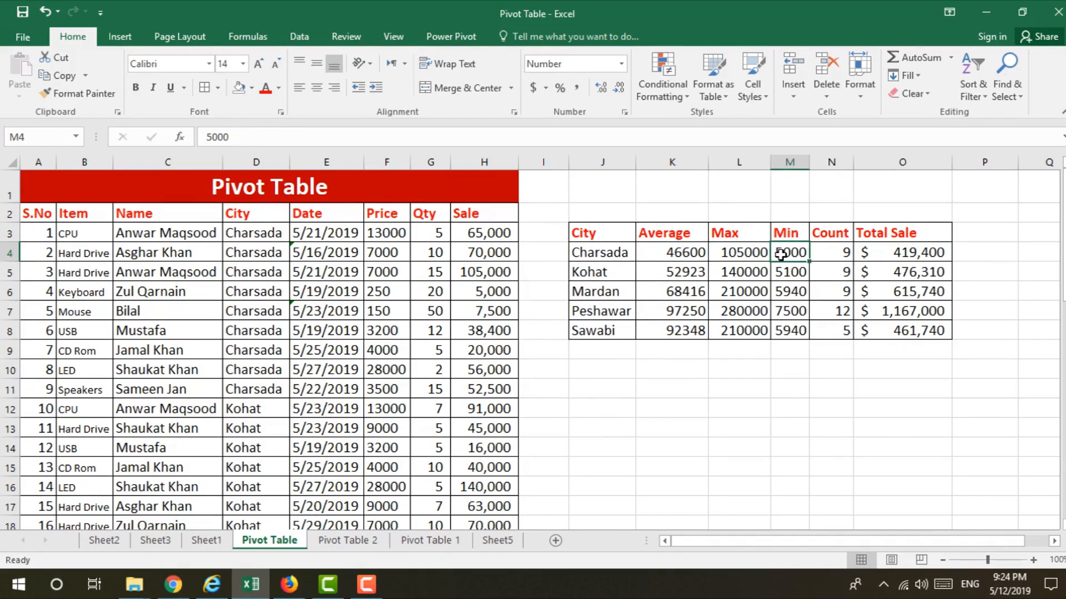
left_click(833, 253)
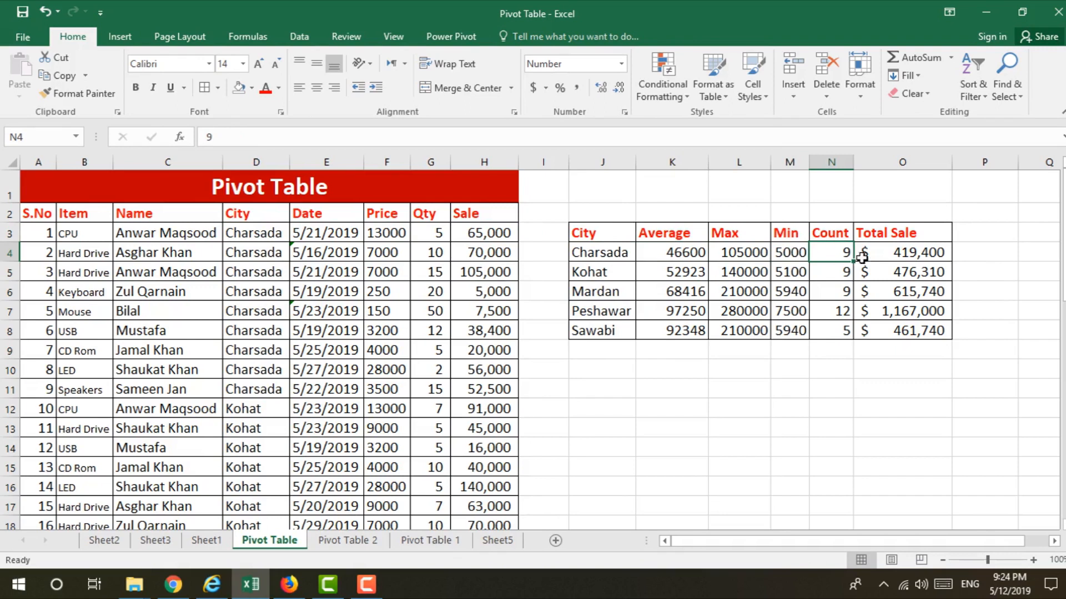
left_click(905, 256)
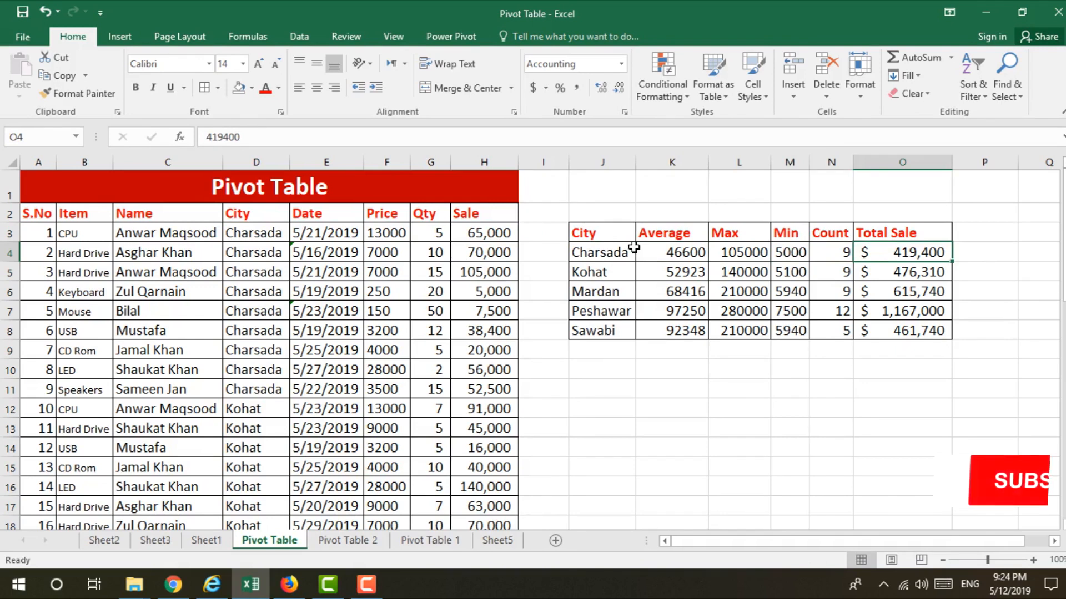
left_click(659, 231)
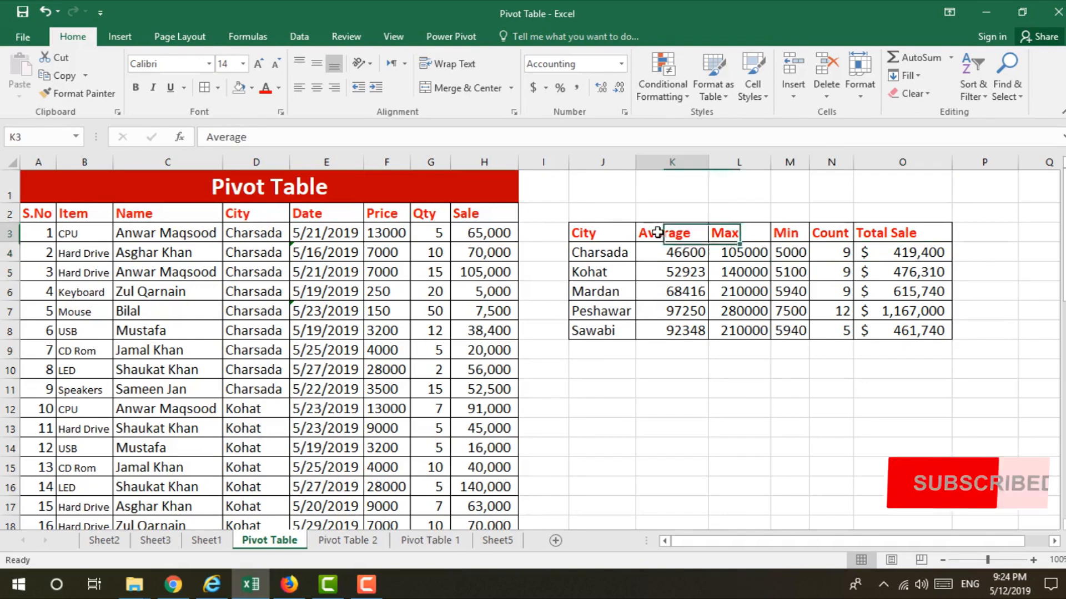
left_click(722, 235)
left_click(789, 234)
left_click(850, 234)
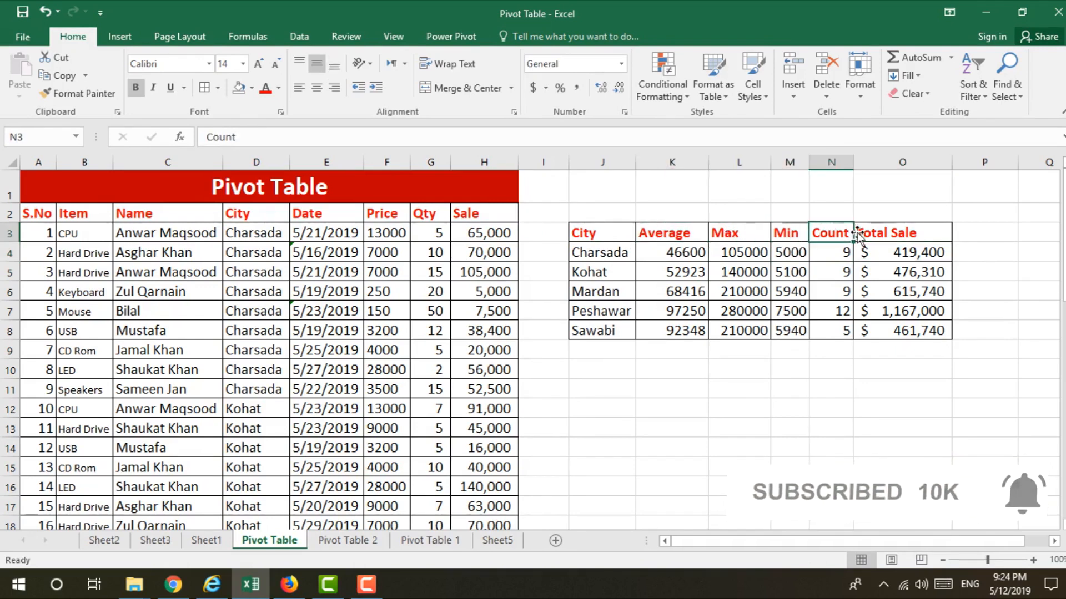
left_click(891, 238)
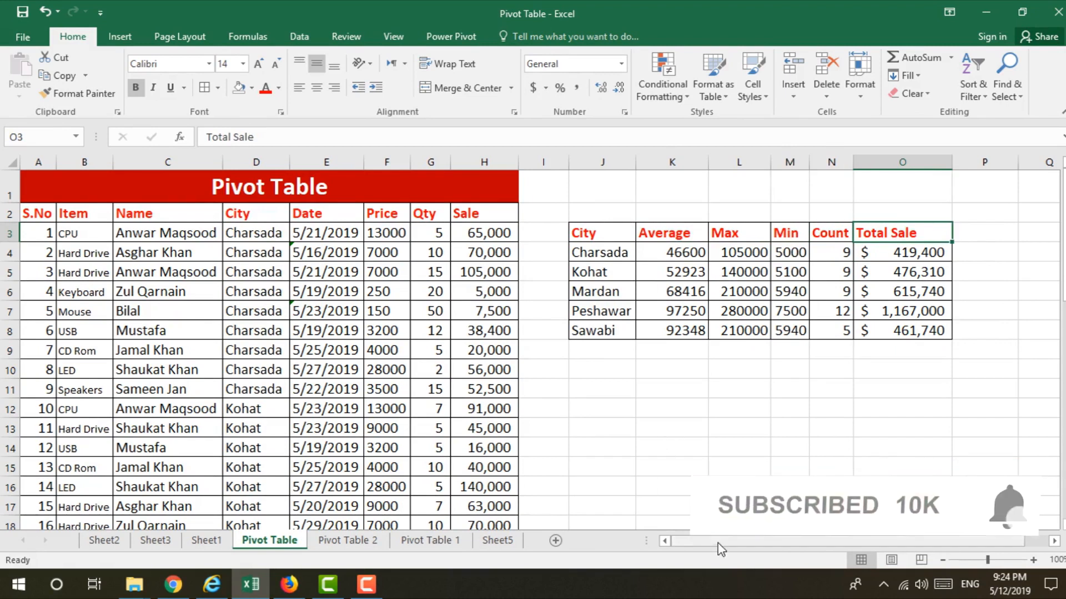
AutoFit the width of the Total Sale column in the summary table, then select cell Q3
scroll(720, 550, "right", 1)
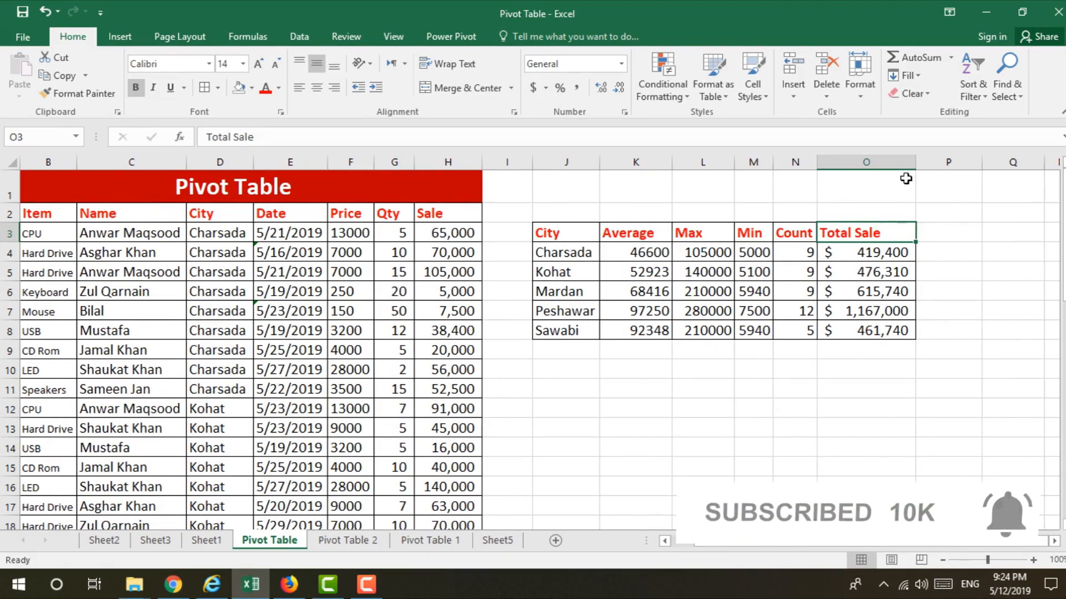
double_click(916, 162)
left_click(933, 232)
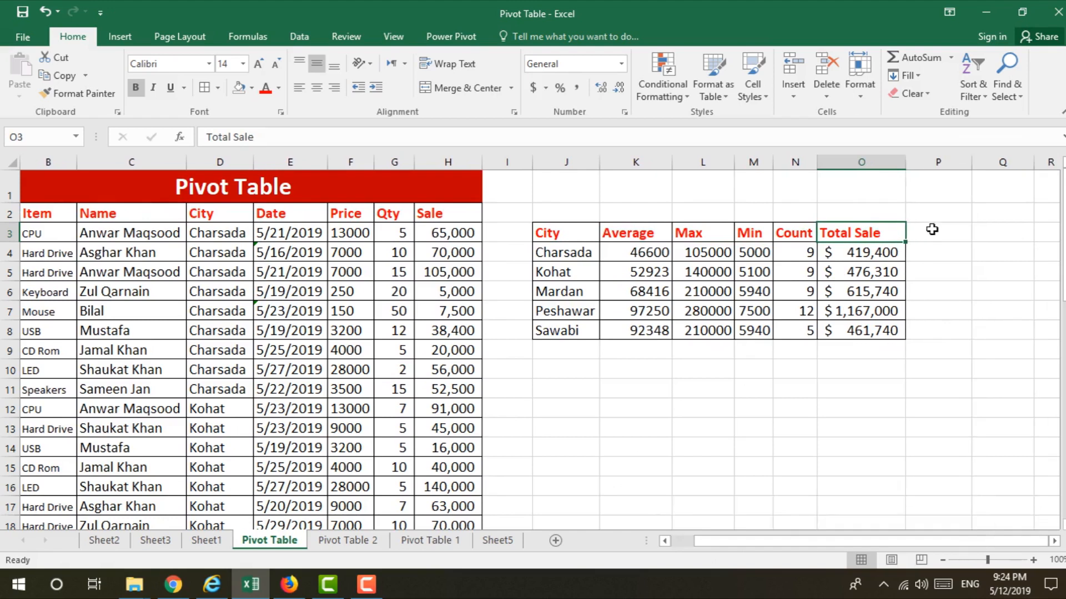
left_click(980, 235)
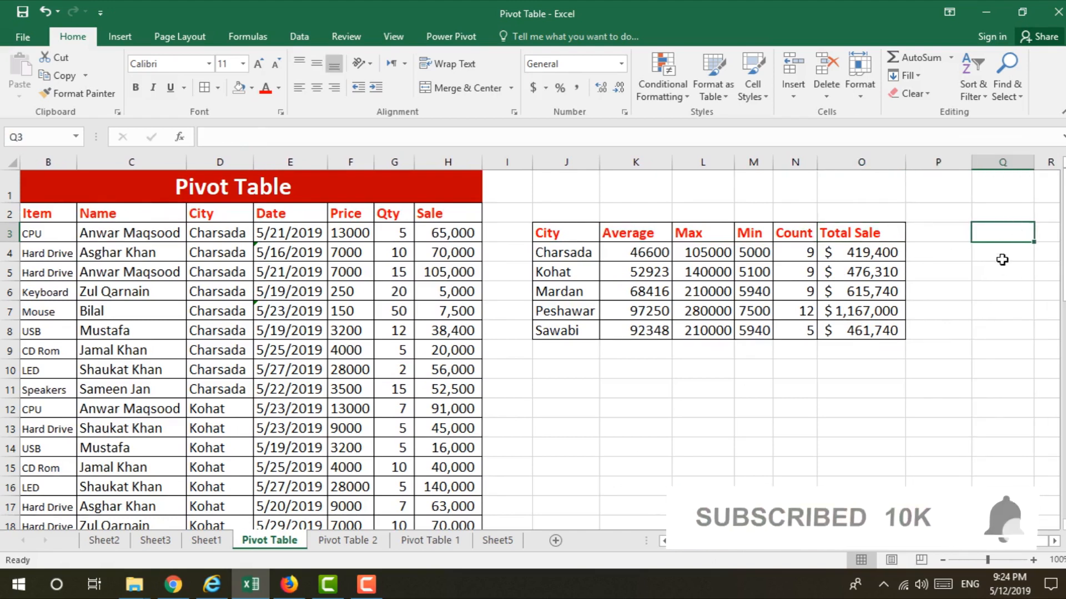
Create a PivotTable from the sales data range A2:H46, placed on the existing worksheet at cell Q3
left_click(147, 267)
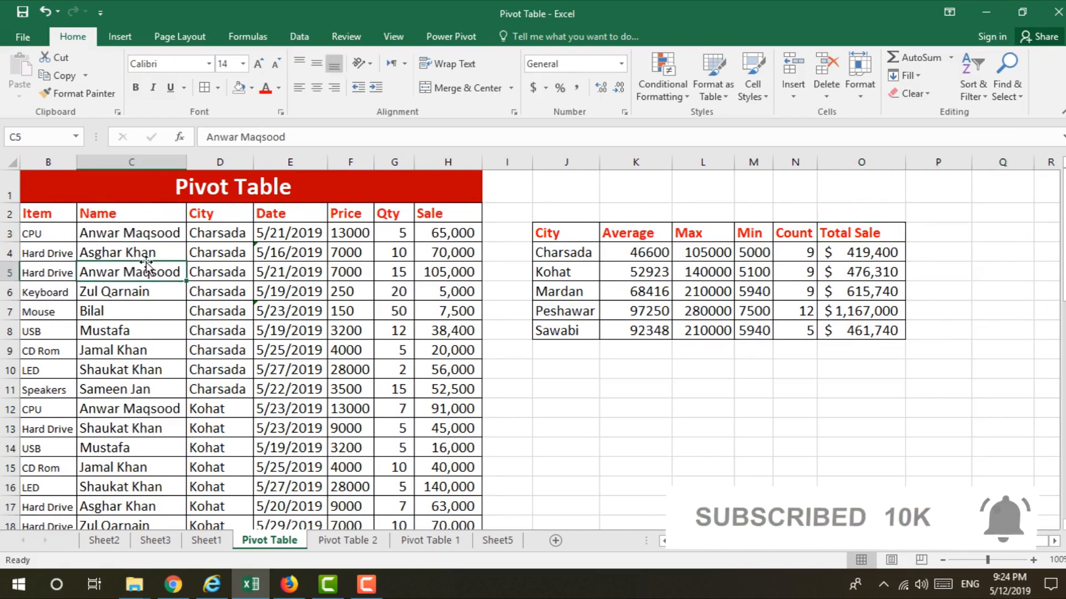
left_click(120, 37)
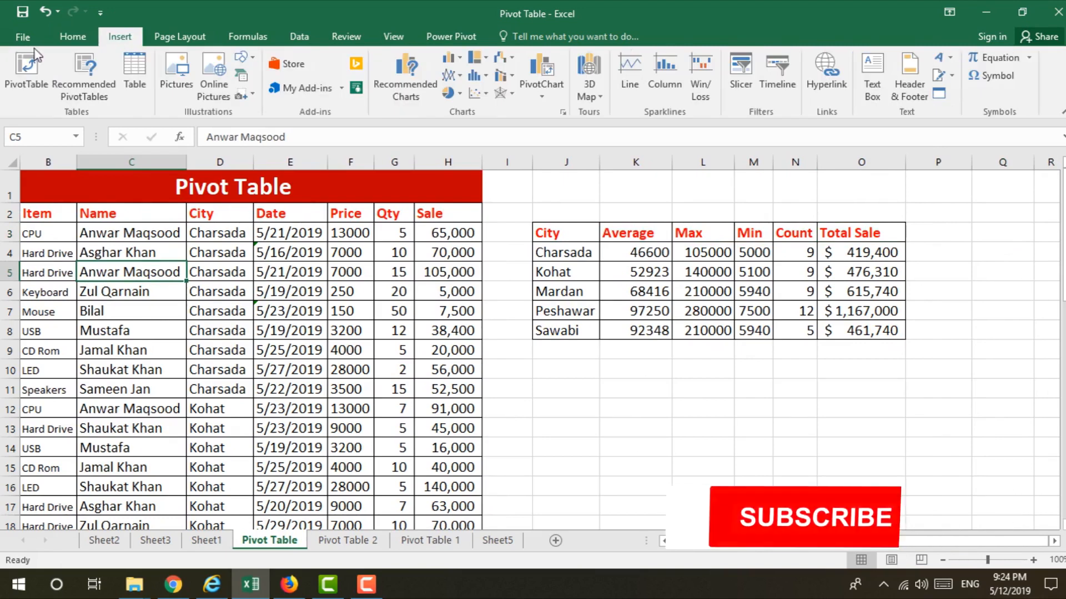
left_click(27, 69)
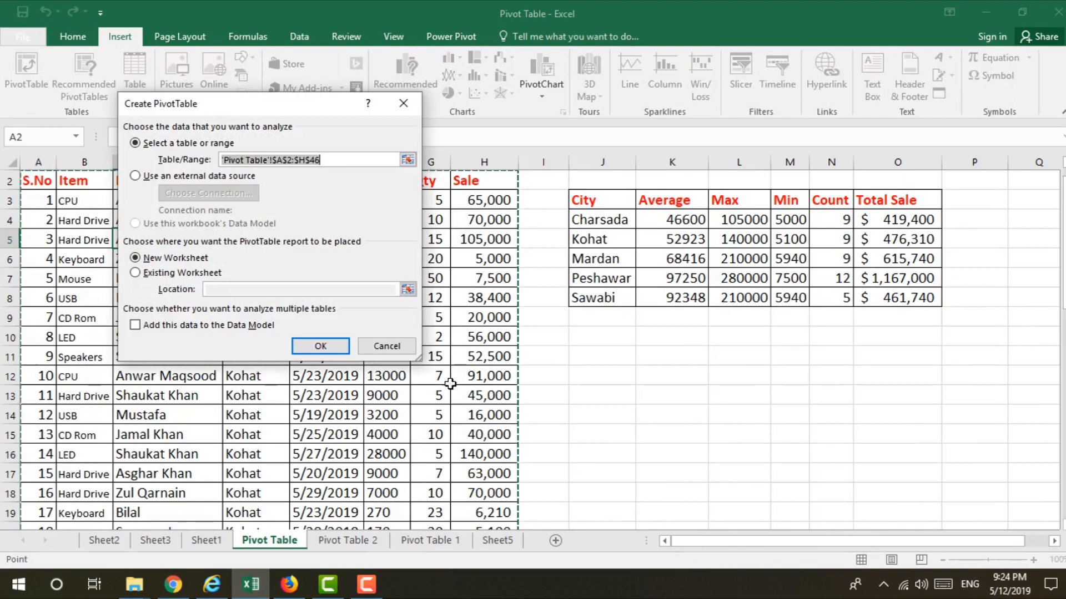
left_click(190, 273)
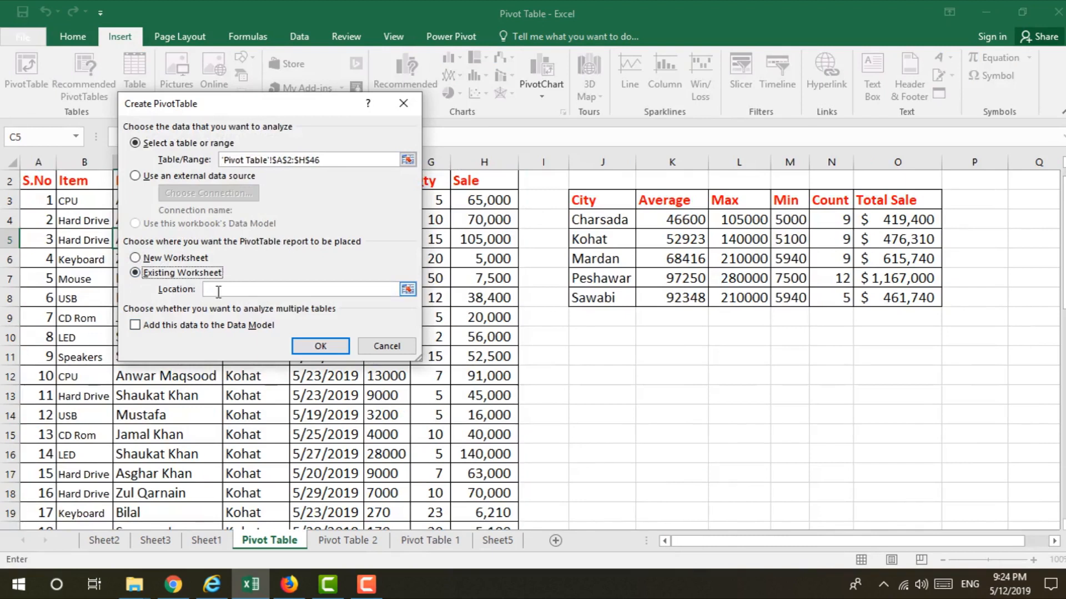
left_click(1028, 198)
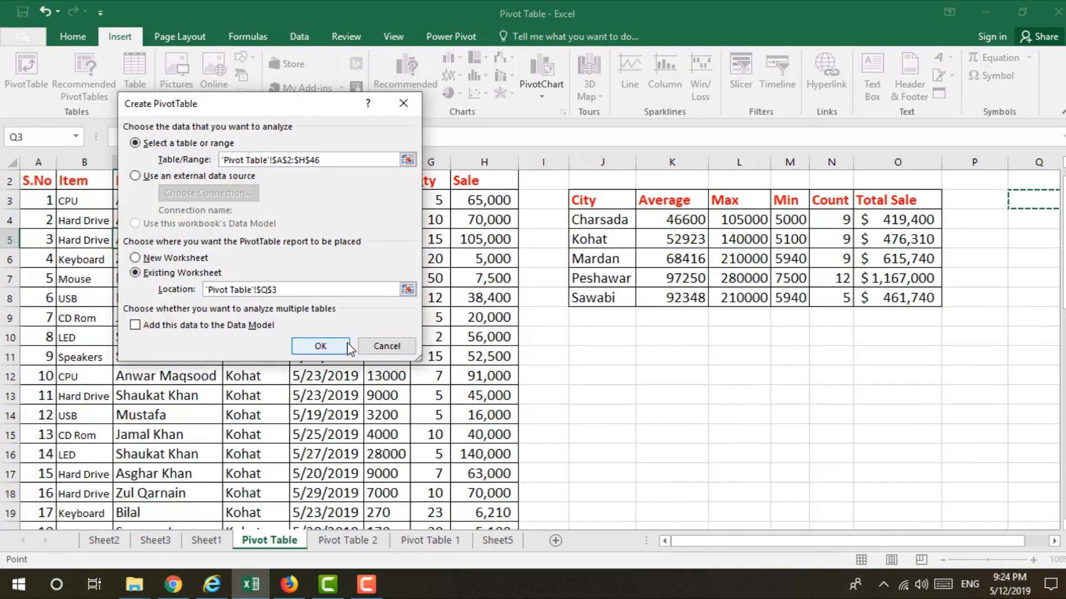
left_click(321, 348)
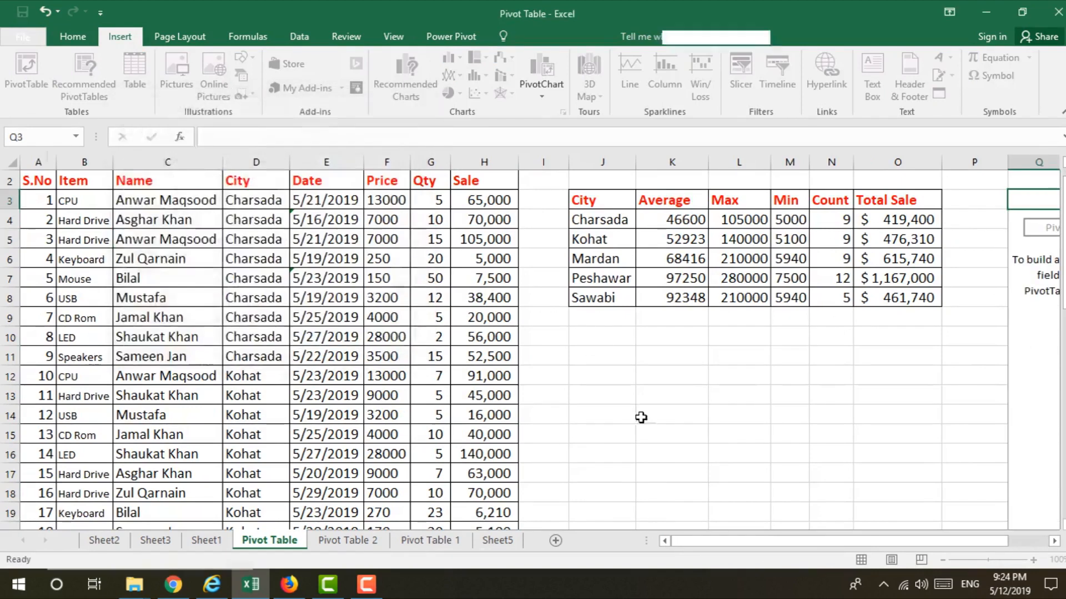
Add the City field to the PivotTable's rows and the Sale field to its values
left_click_drag(711, 538, 820, 544)
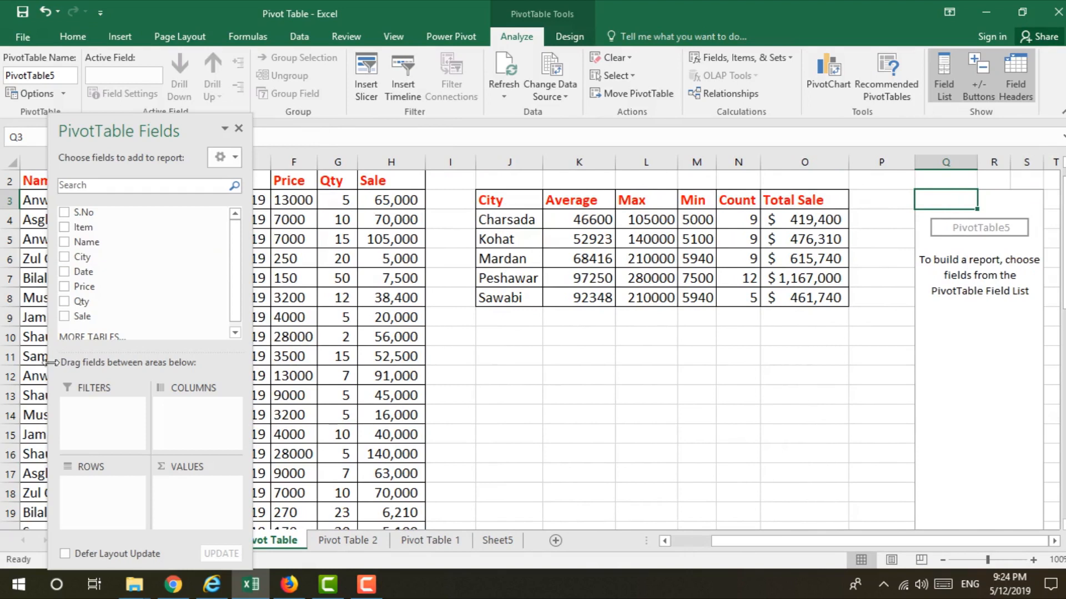
left_click_drag(82, 258, 103, 497)
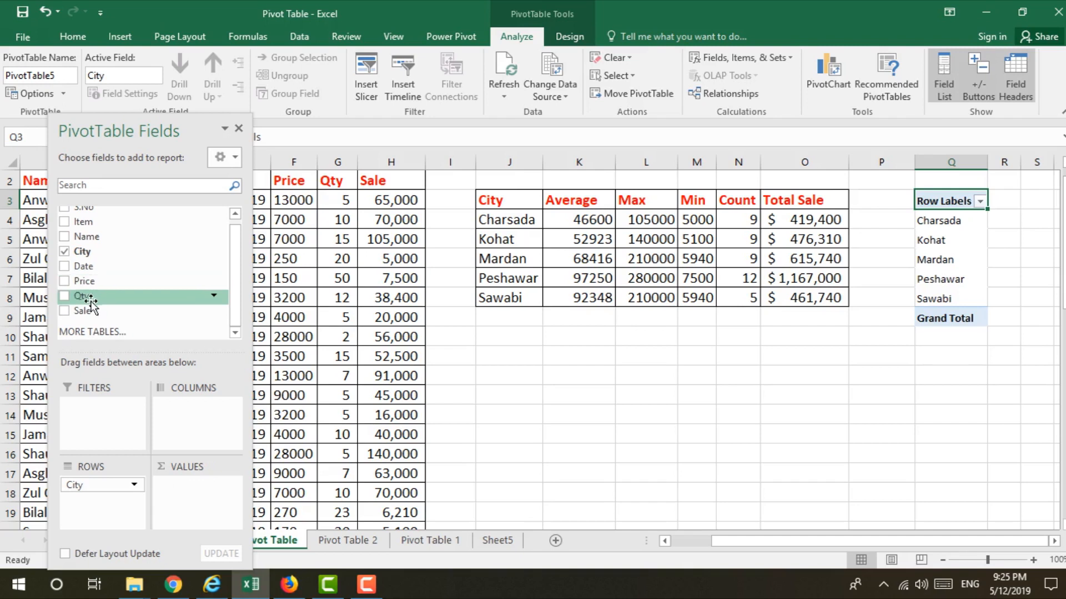
left_click_drag(94, 317, 209, 514)
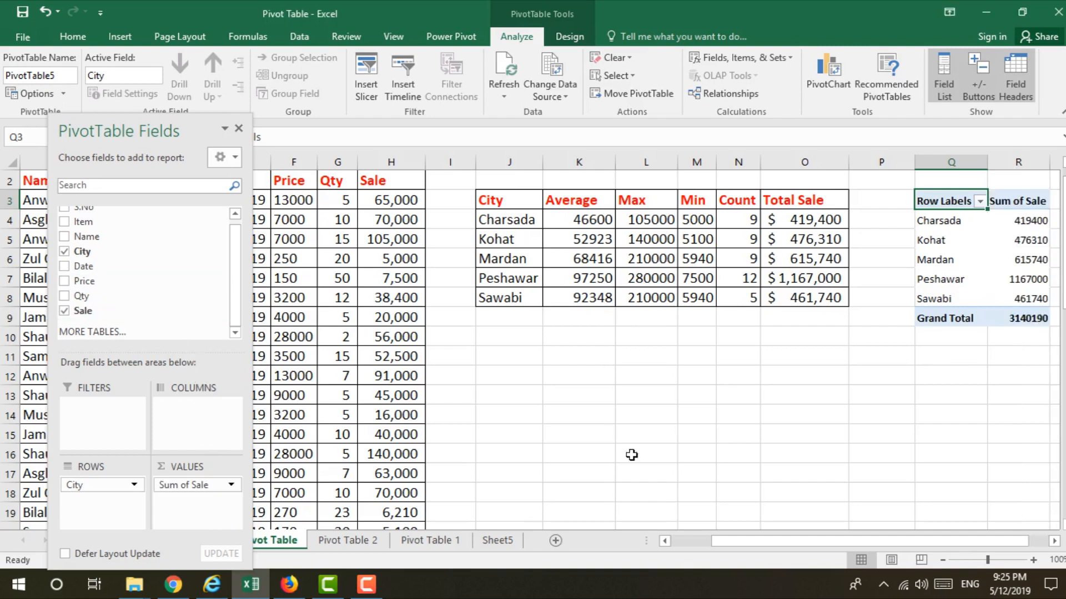
Change the Sale value field's calculation to Average, with the custom name Average of Sale
left_click_drag(771, 542, 782, 544)
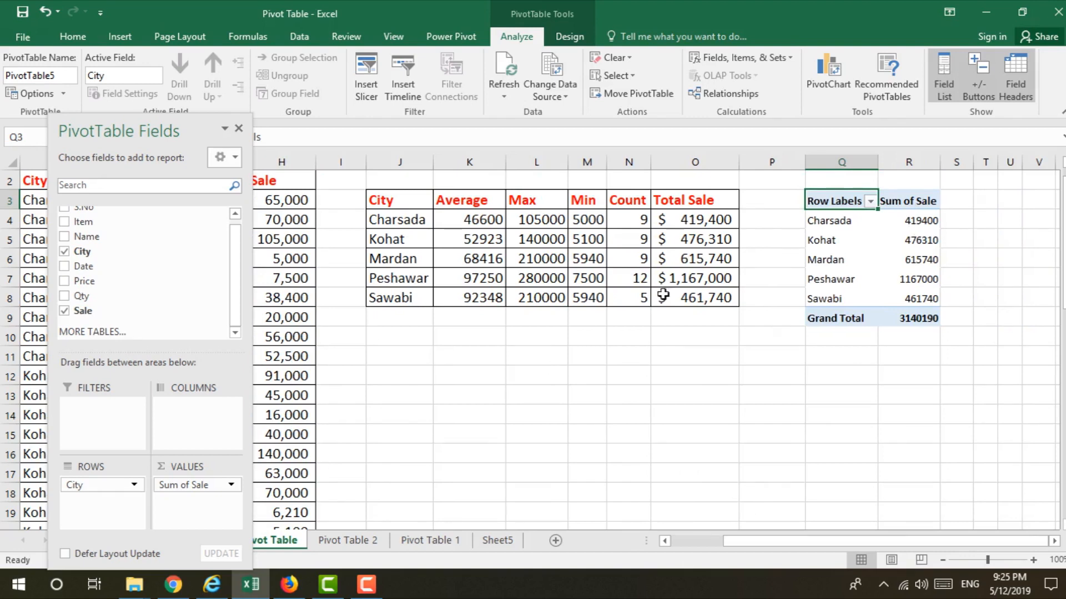
left_click(921, 221)
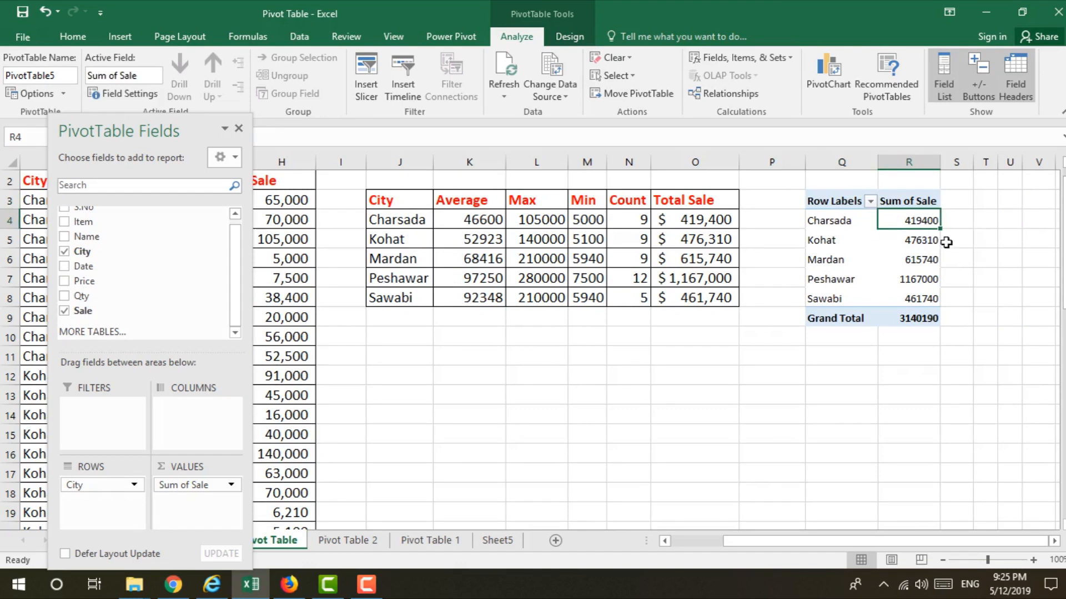
left_click(231, 486)
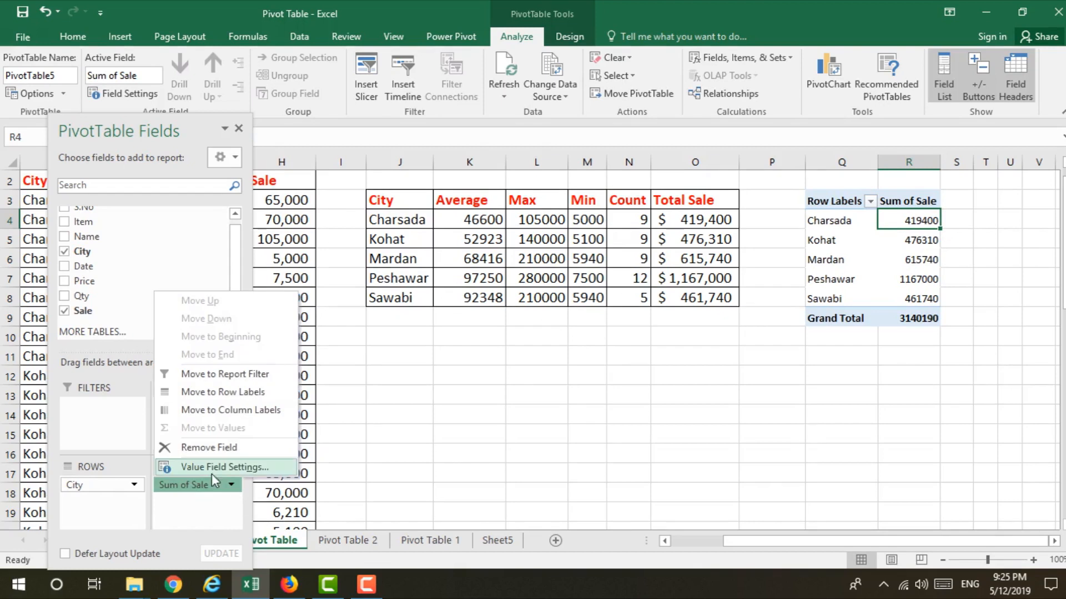
left_click(228, 468)
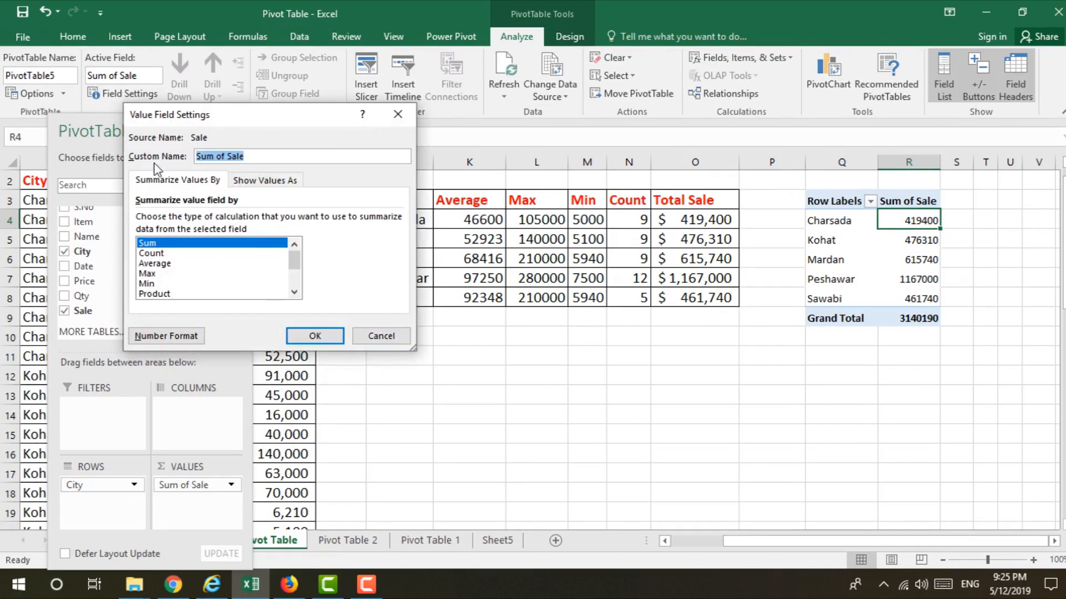
type("Average")
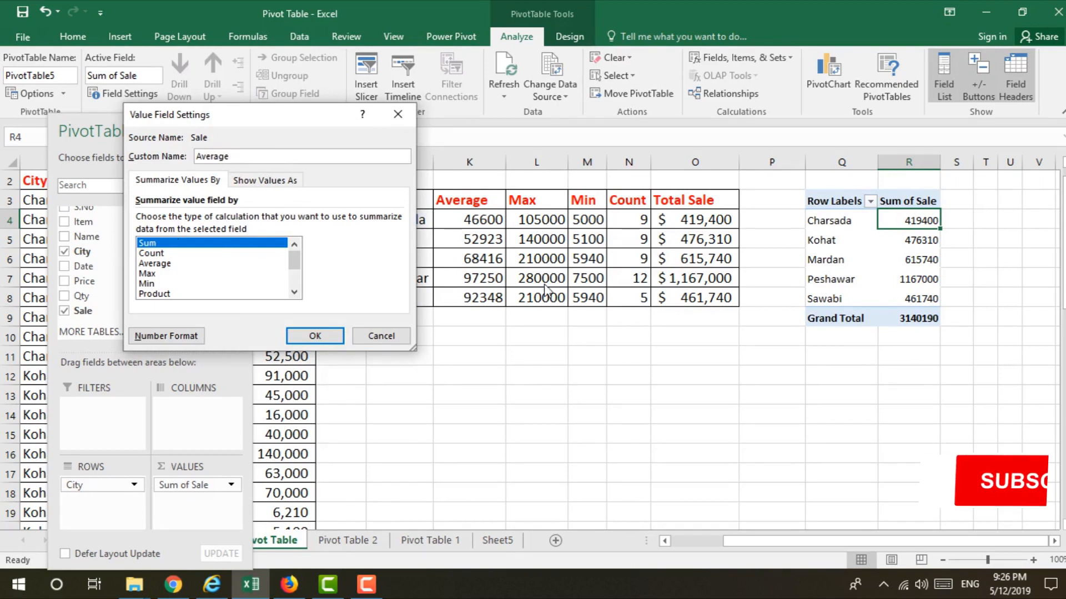
left_click(166, 264)
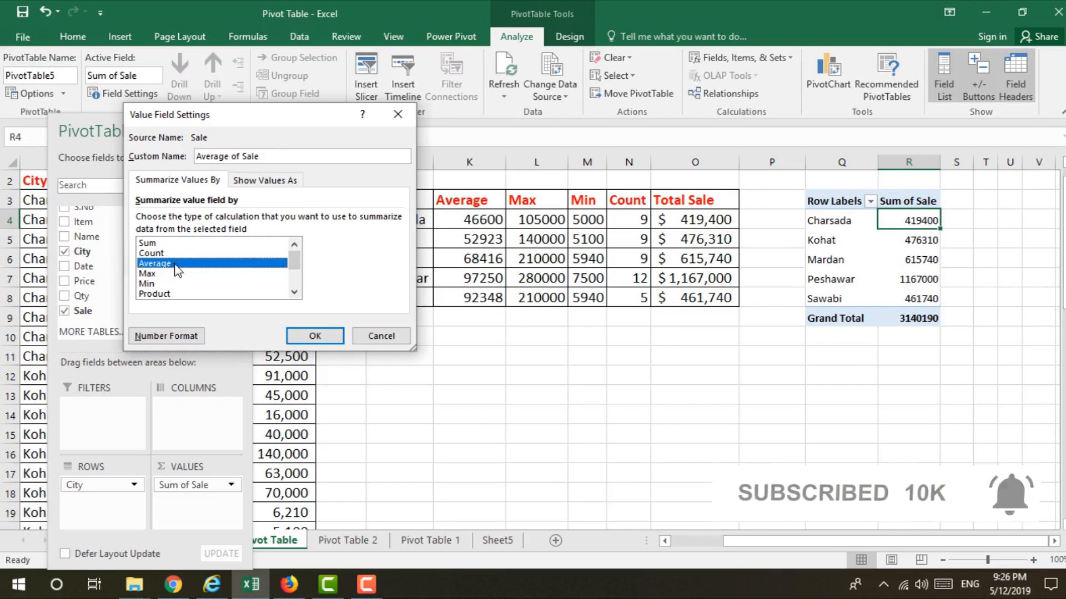
left_click(316, 336)
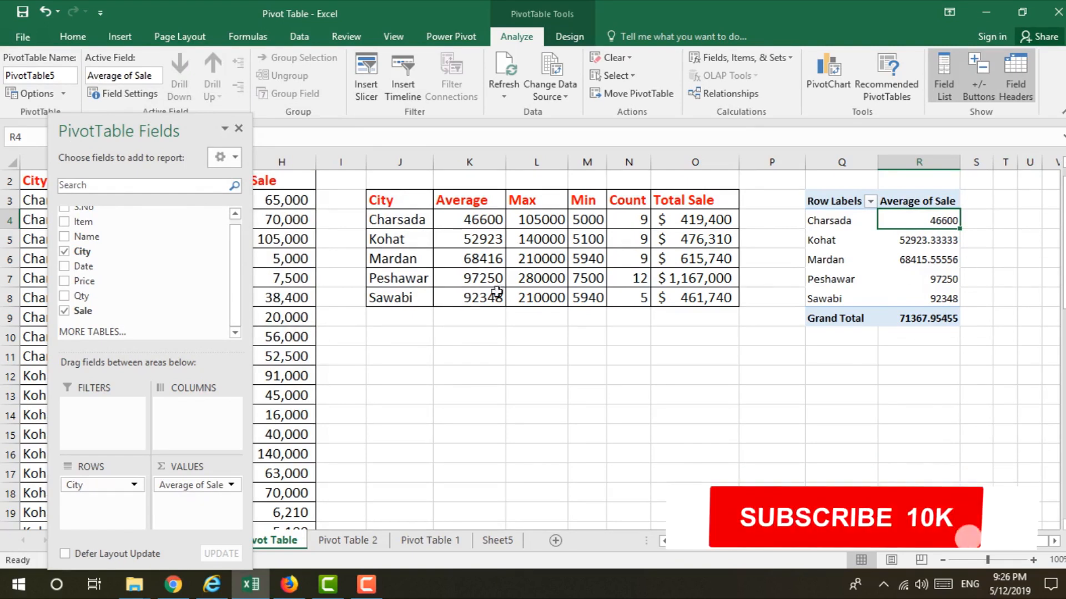
mouse_move(942, 266)
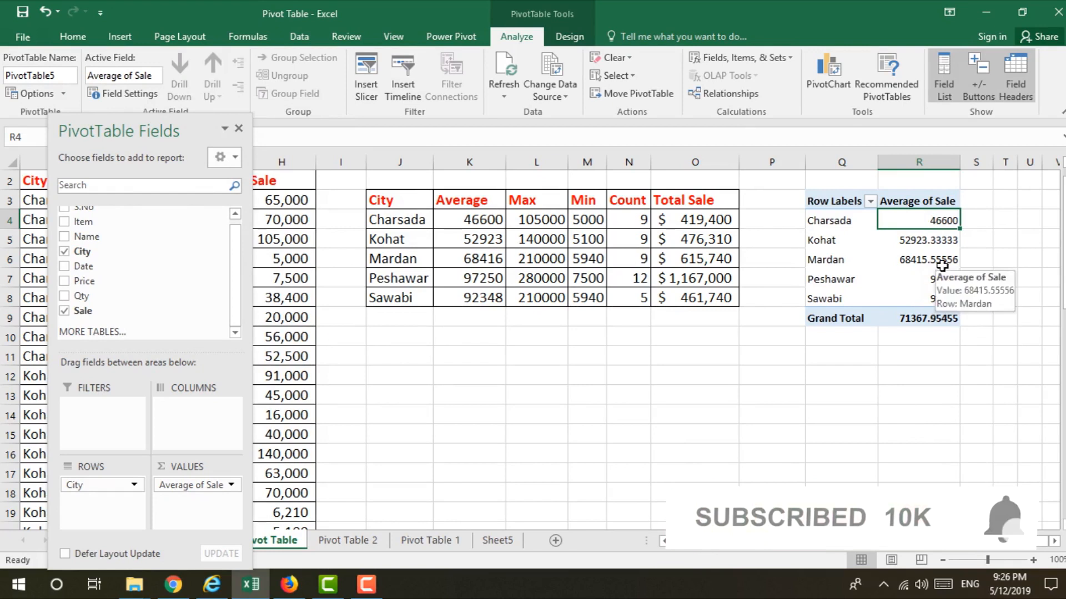
left_click_drag(926, 224, 933, 297)
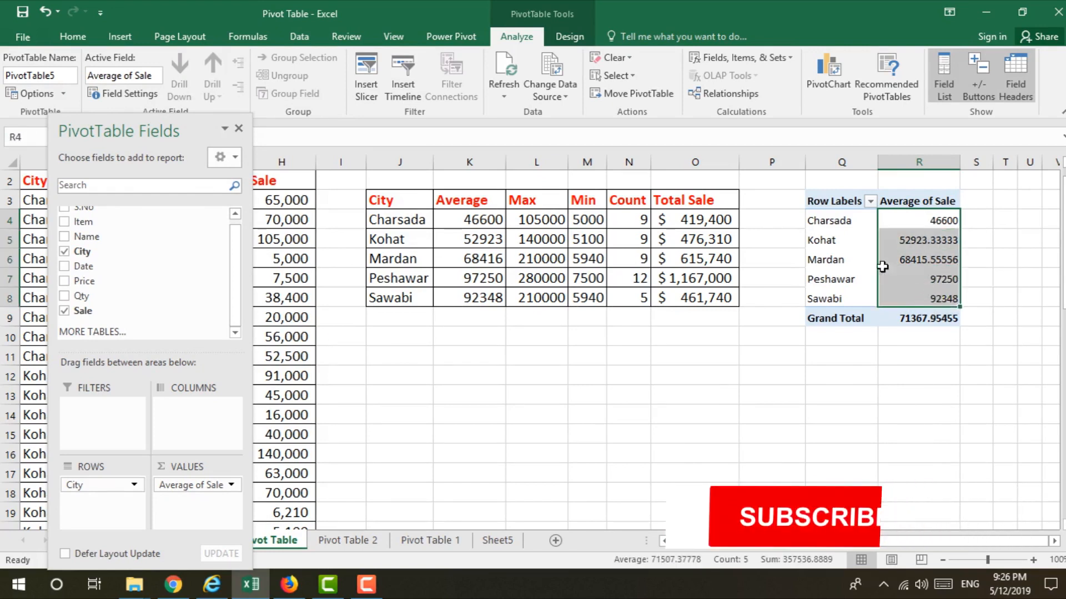
left_click(231, 487)
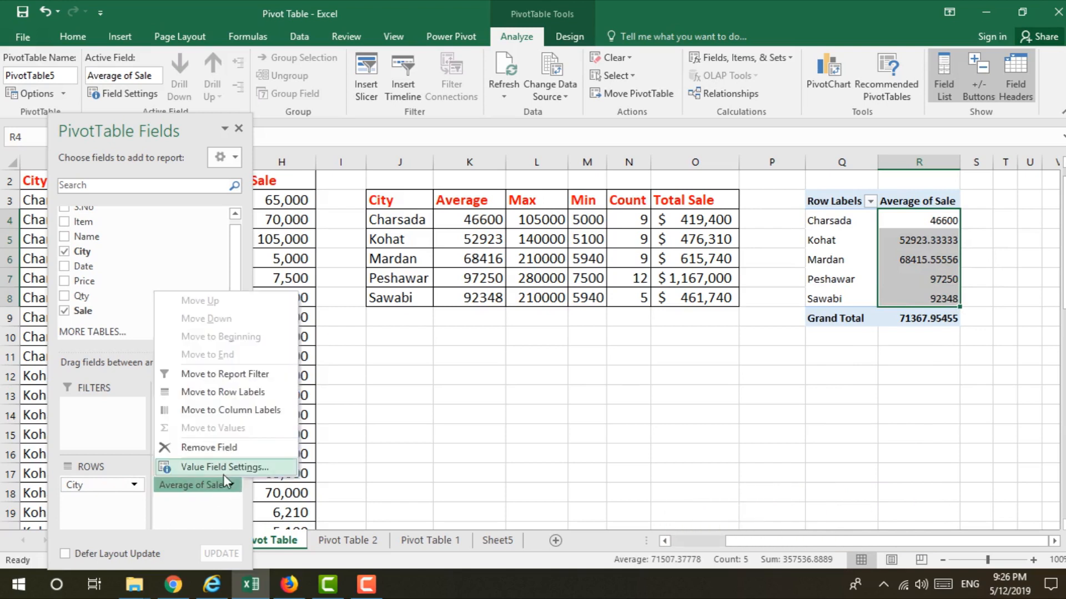
left_click(225, 469)
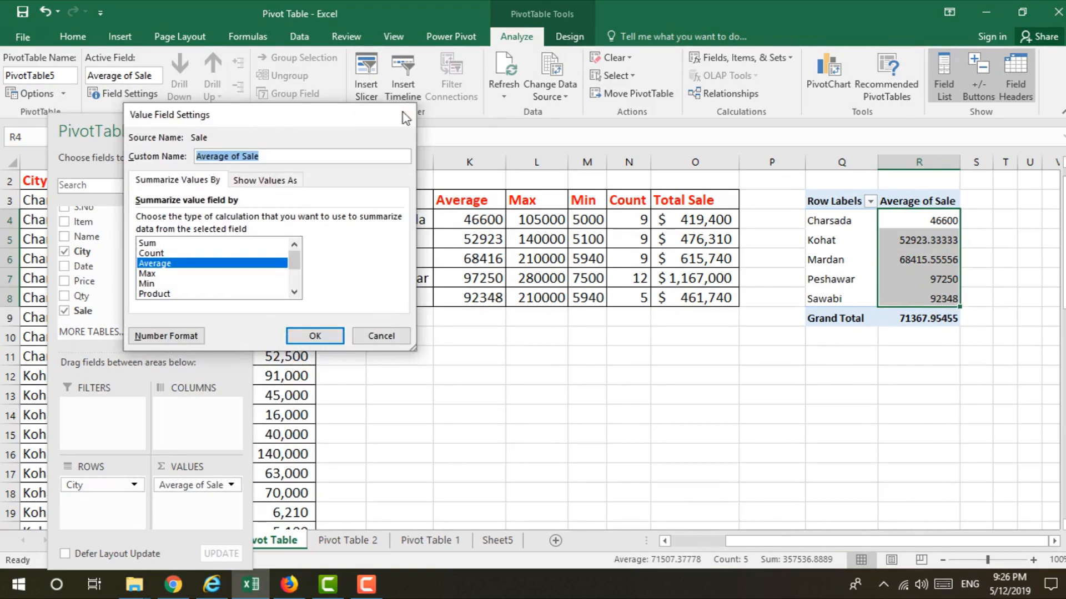
left_click(398, 115)
Set the number format of the PivotTable's Average of Sale field to Number with 0 decimal places
left_click(913, 240)
left_click(919, 201)
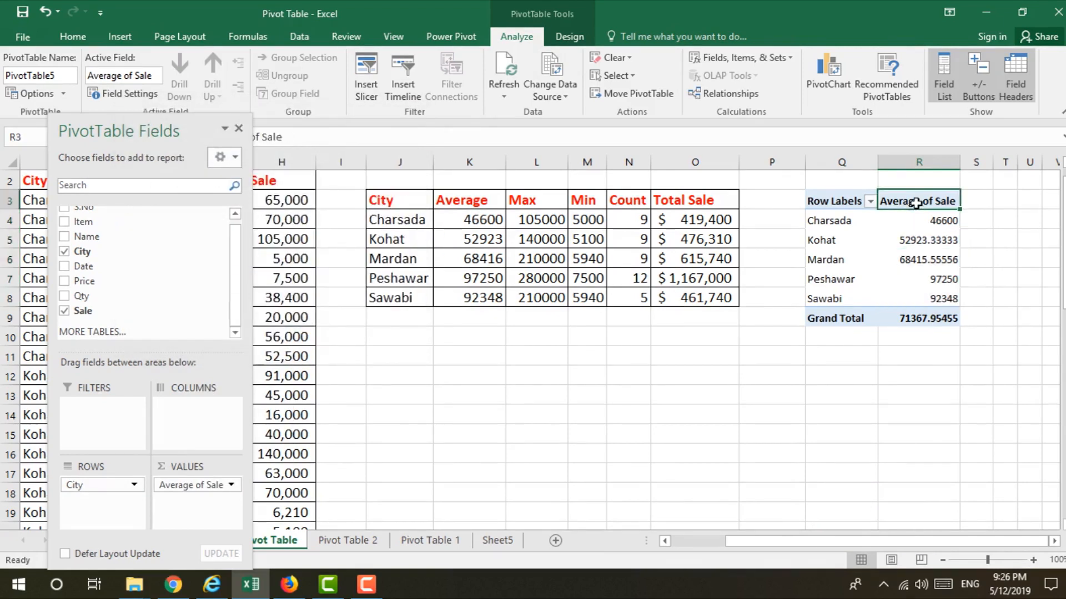
double_click(920, 203)
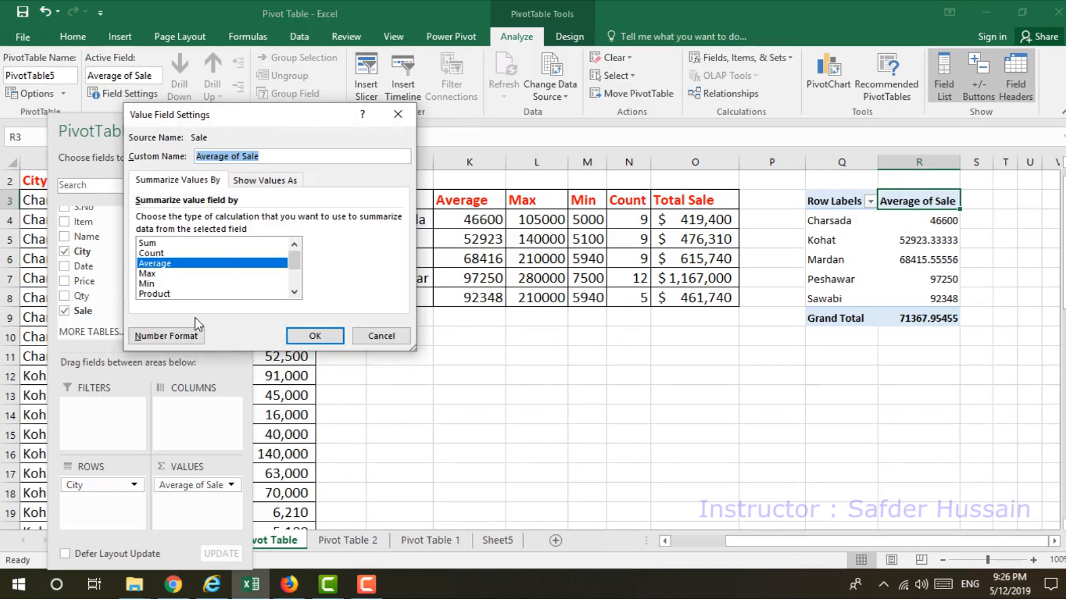
left_click(182, 336)
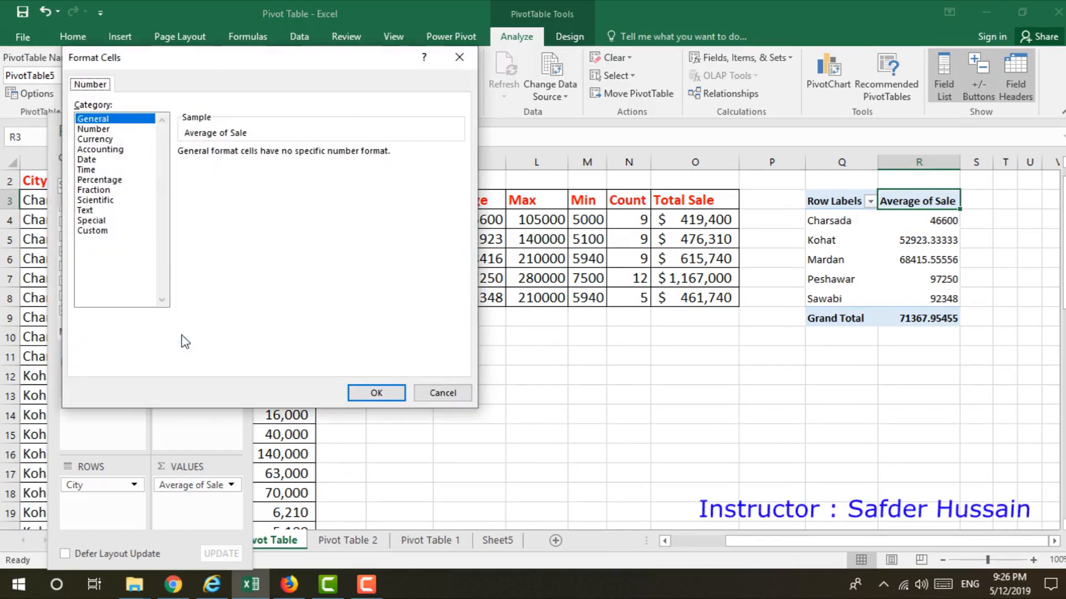
left_click(94, 129)
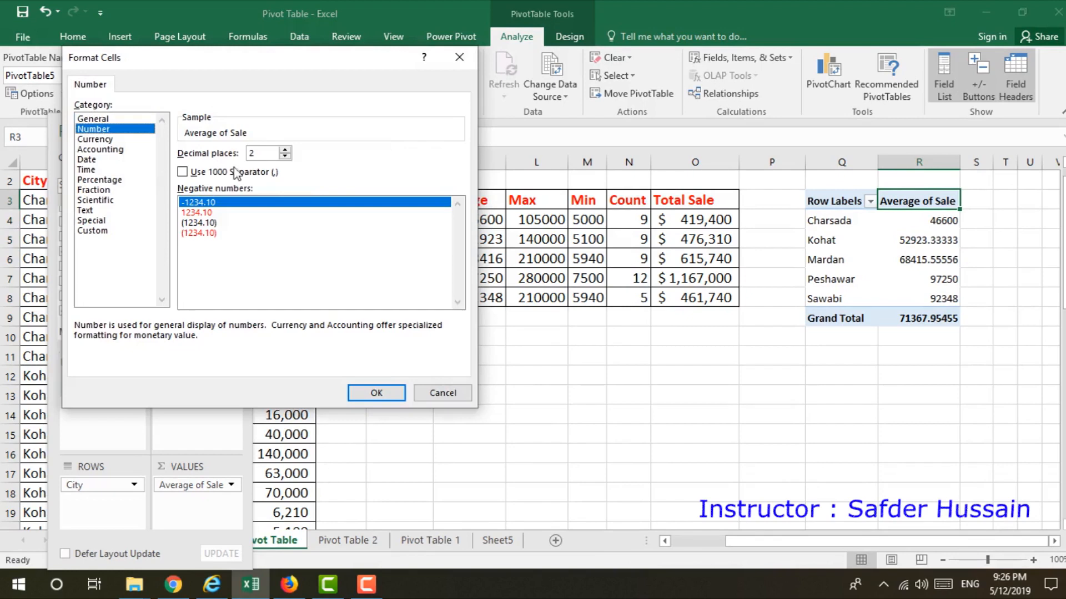
left_click(285, 156)
left_click(285, 156)
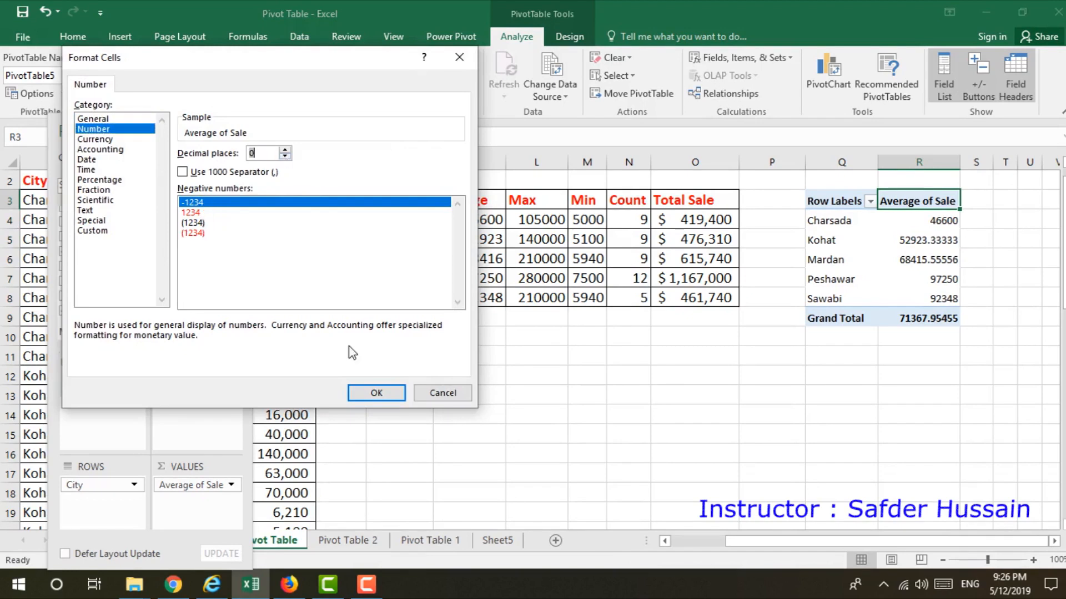
left_click(376, 394)
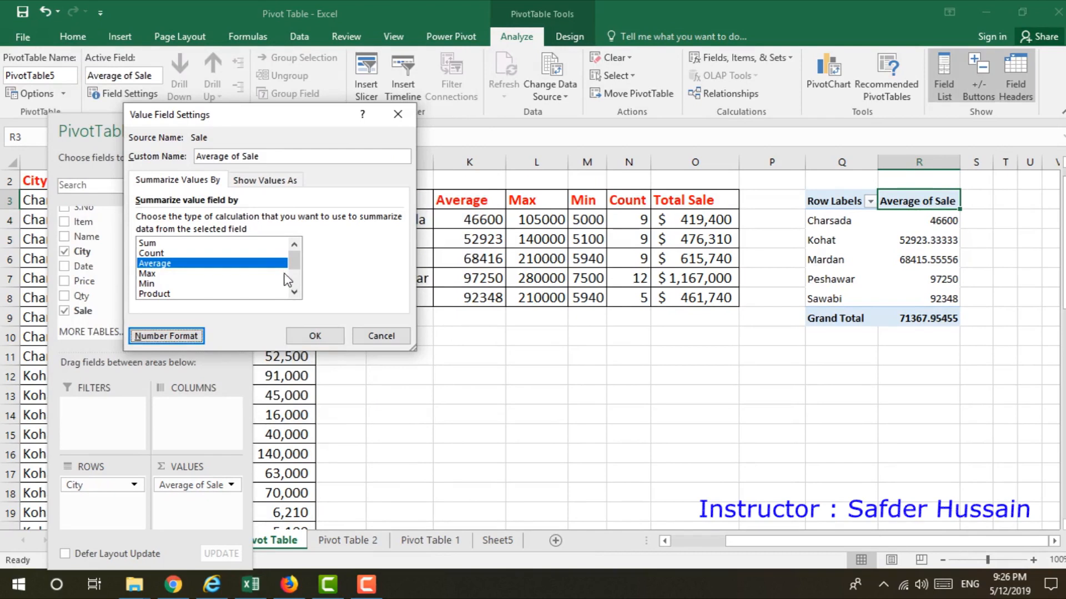
Shorten the average value field's custom name to Average and apply its settings
left_click_drag(232, 157, 363, 178)
key("BackSpace")
left_click(325, 336)
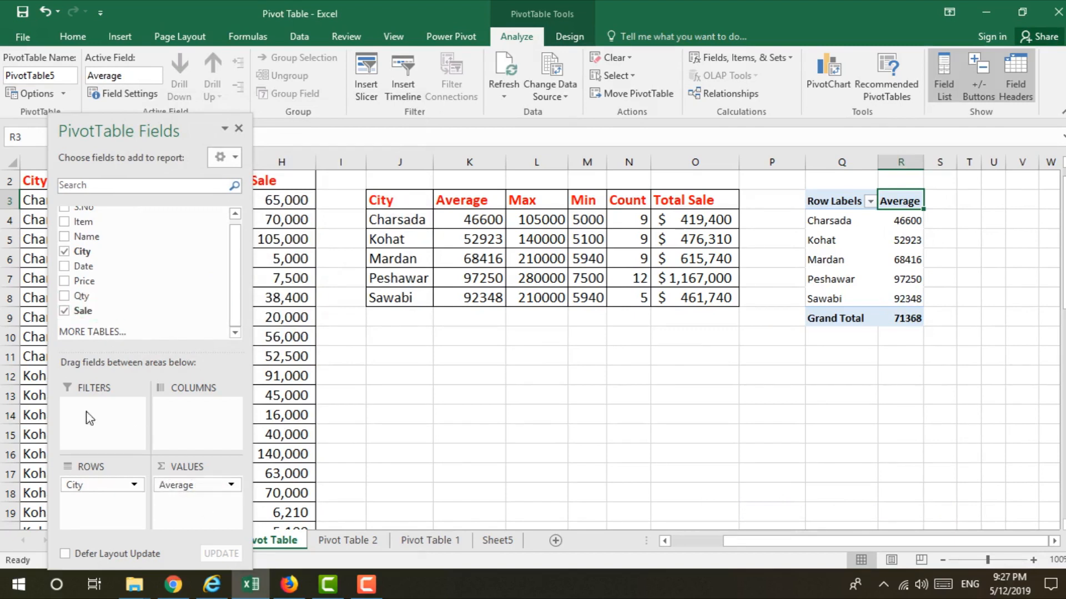
Add the Sale field to the PivotTable's values a second time and summarize it by Max
left_click_drag(83, 310, 167, 507)
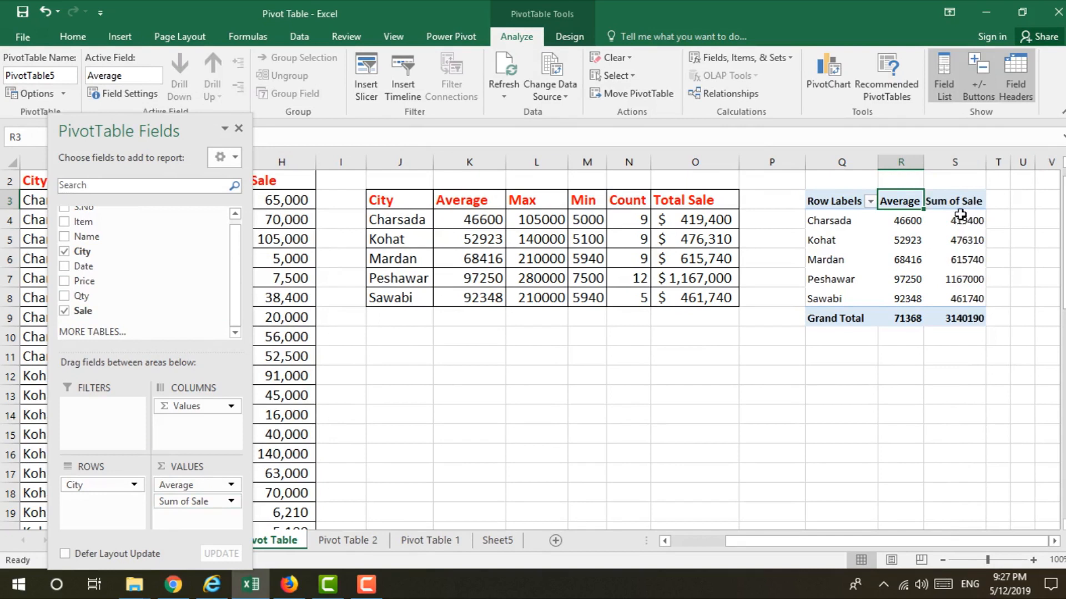
left_click(231, 501)
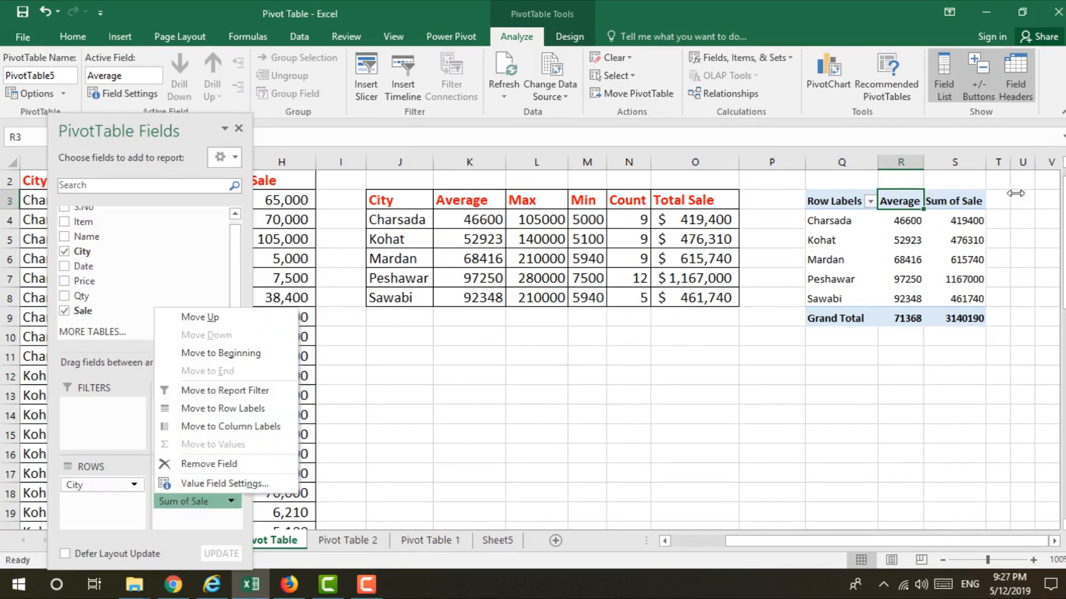
left_click(951, 201)
double_click(952, 202)
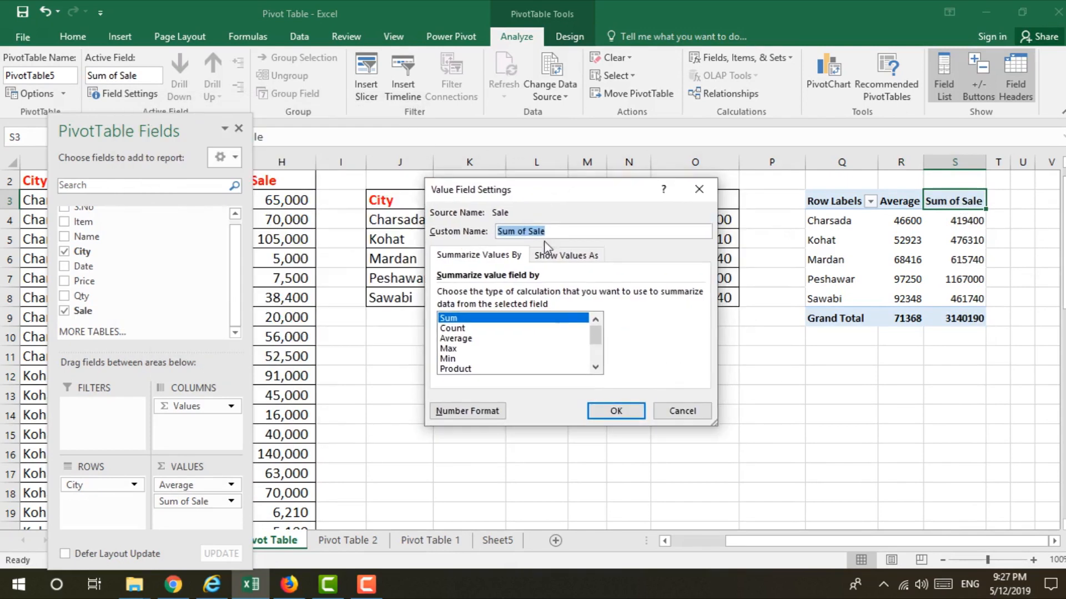
type("Max")
mouse_move(595, 337)
left_mouse_down()
mouse_move(597, 362)
mouse_move(595, 325)
left_mouse_up()
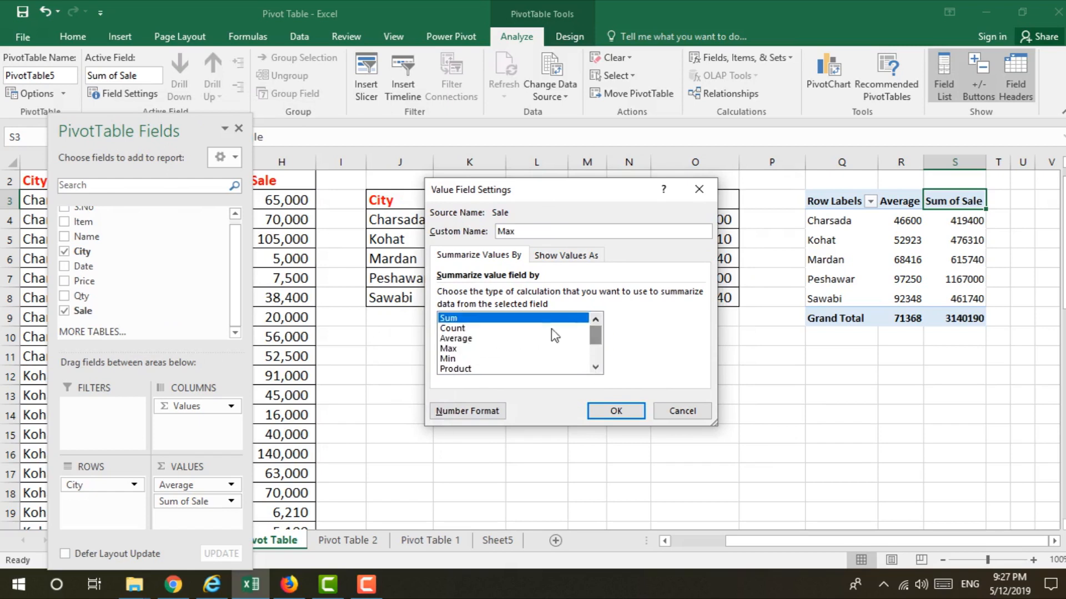
left_click(456, 349)
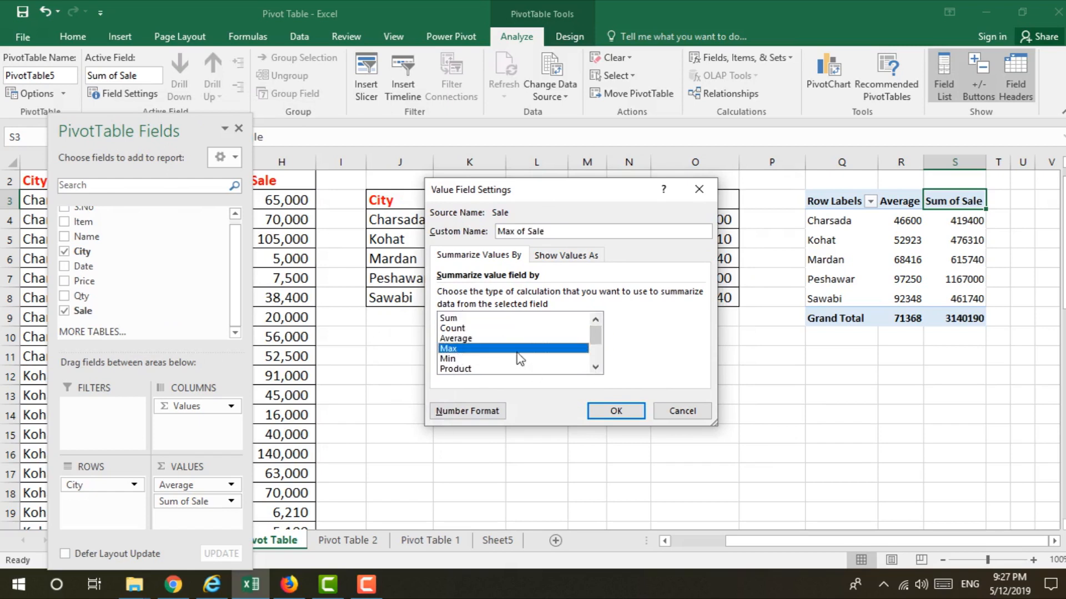
left_click(611, 411)
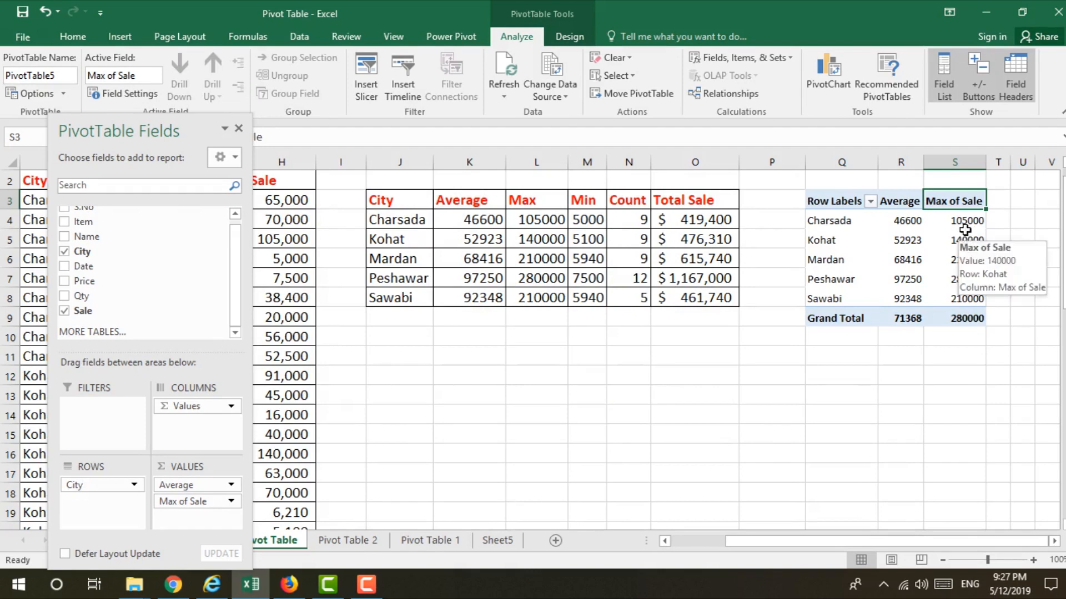
Rename the Max of Sale value field to Max
double_click(952, 204)
left_click_drag(517, 231, 560, 236)
key("BackSpace")
key("BackSpace")
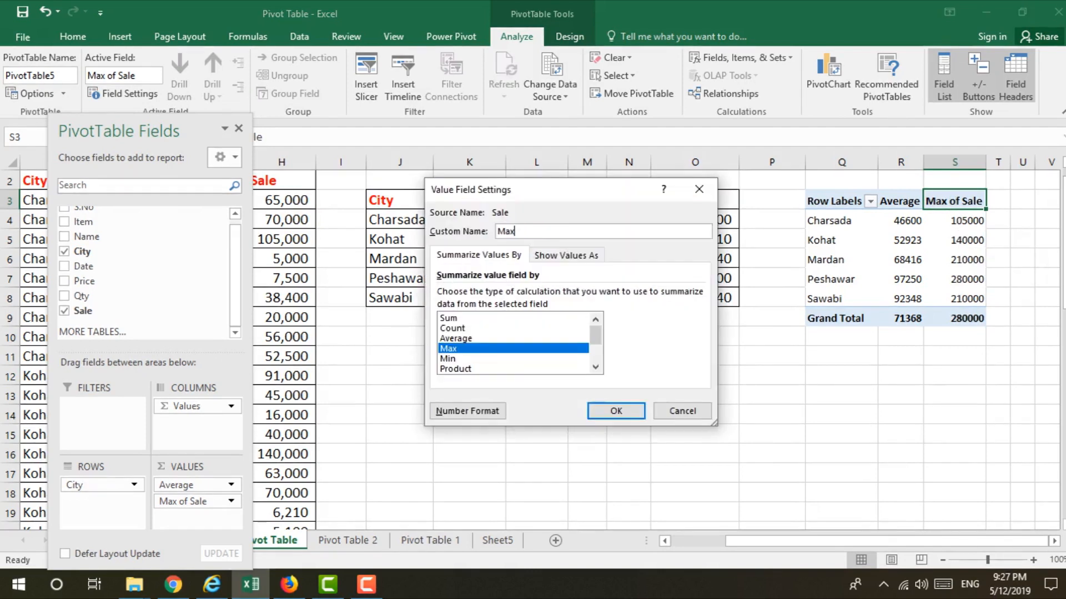
left_click(628, 420)
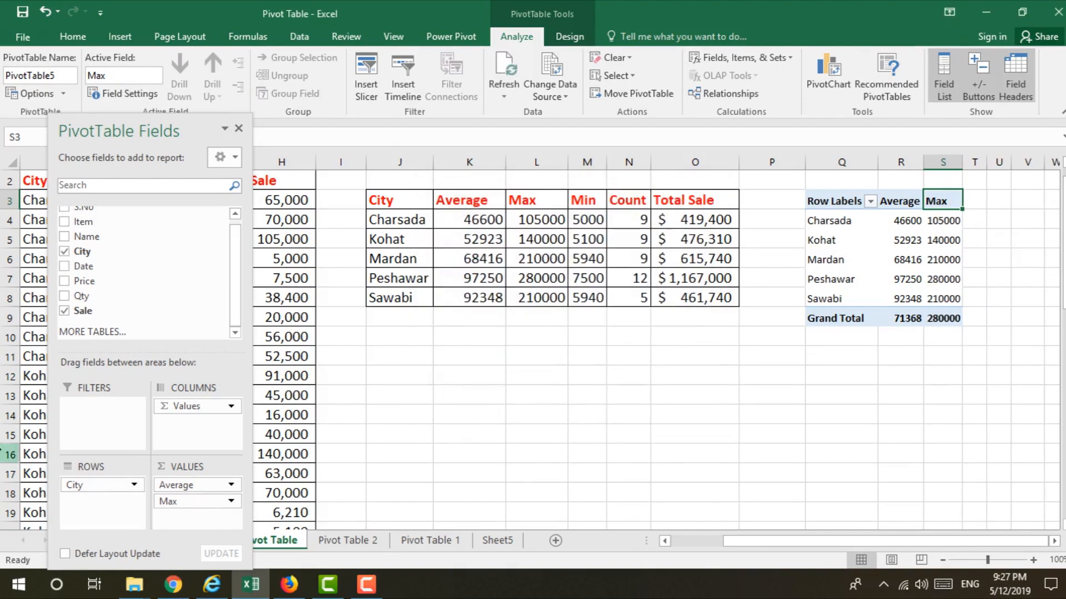
Add the Sale field to the PivotTable's values a third time, summarized by Min with the custom name Min
left_click_drag(76, 321, 189, 518)
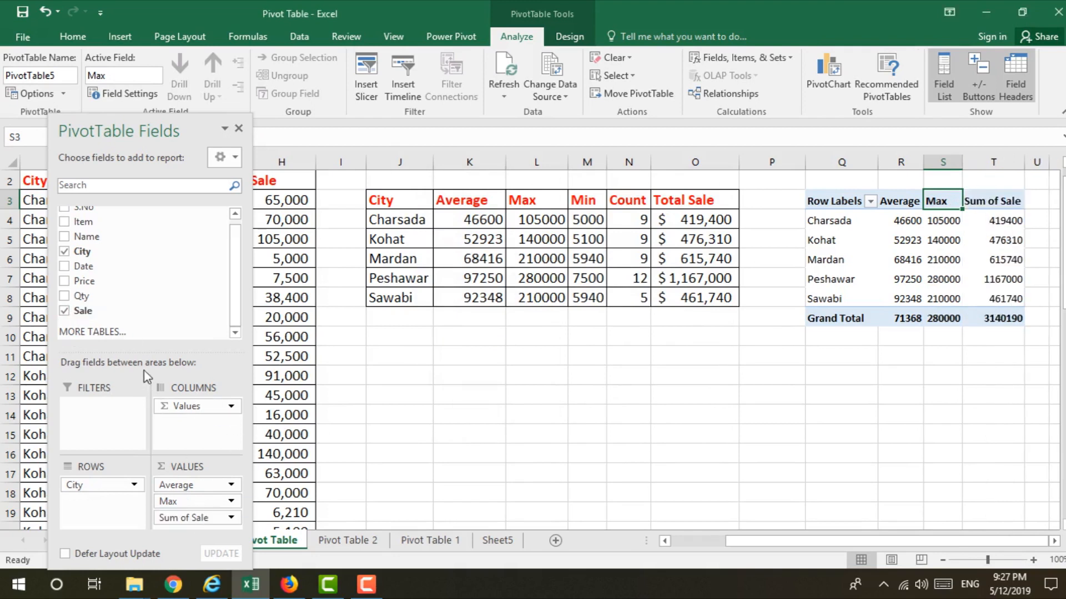
left_click_drag(131, 347, 131, 261)
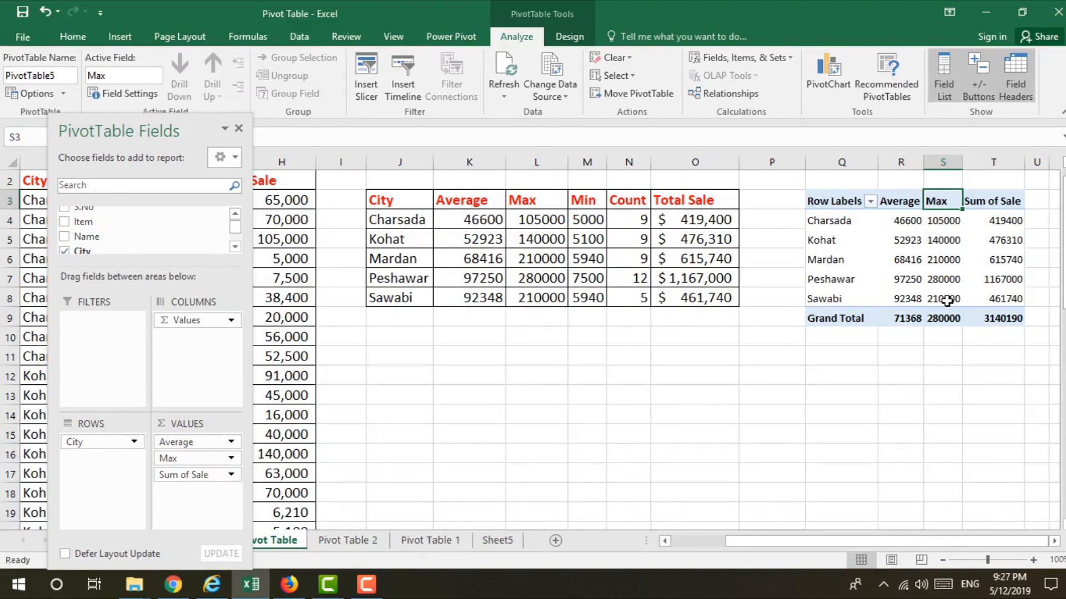
left_click(994, 203)
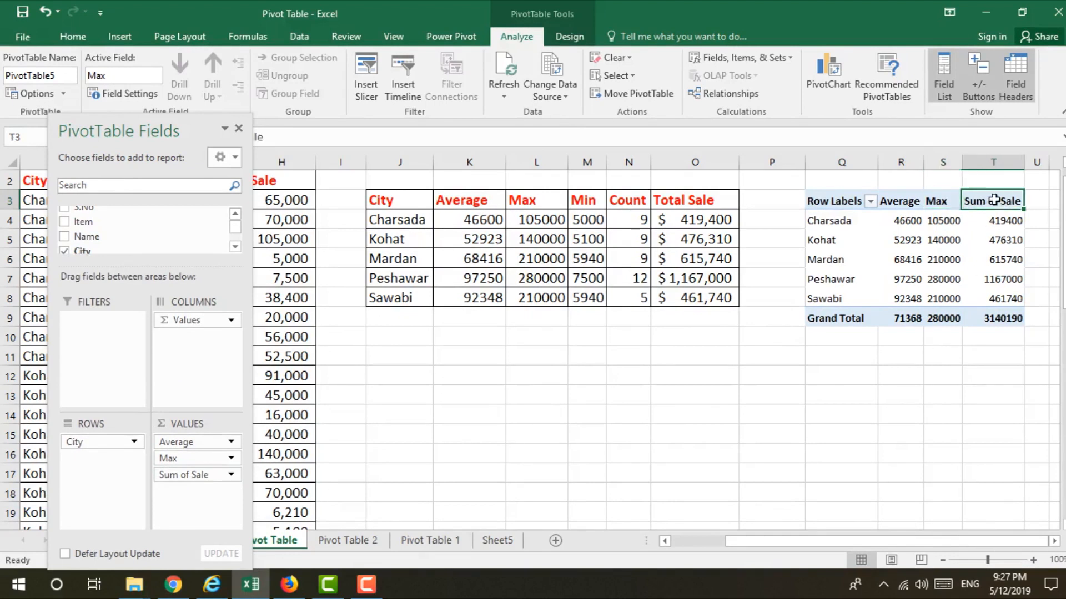
double_click(1001, 200)
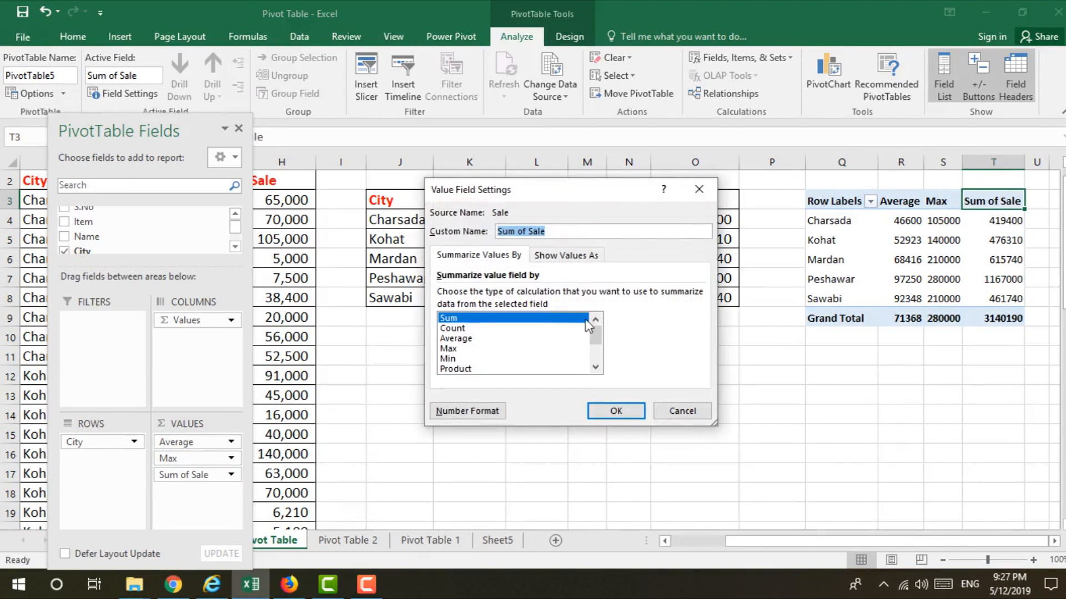
left_click(455, 359)
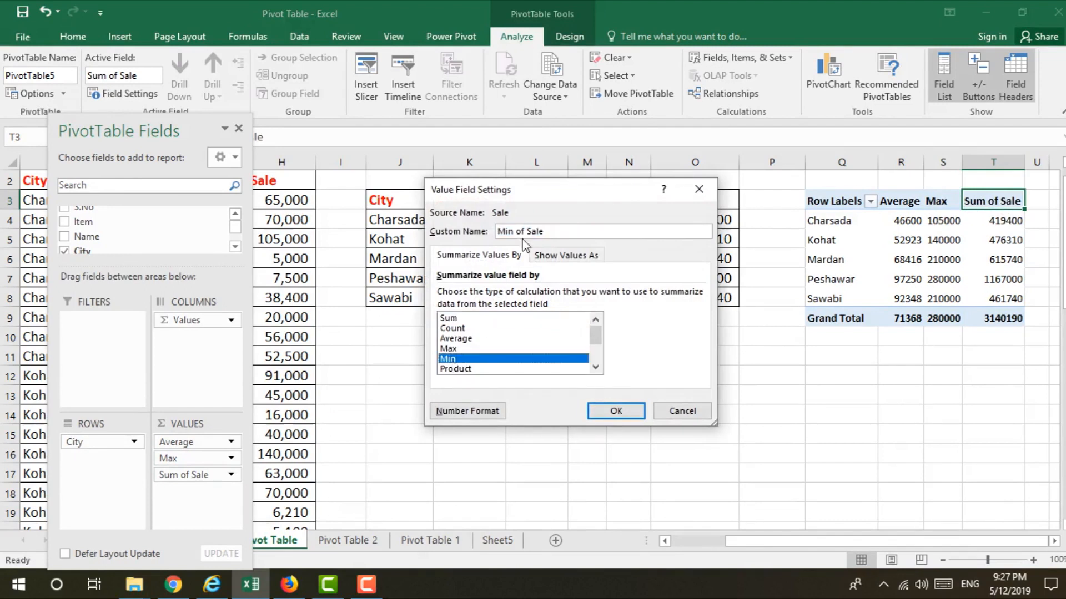
left_click_drag(513, 231, 615, 240)
key("BackSpace")
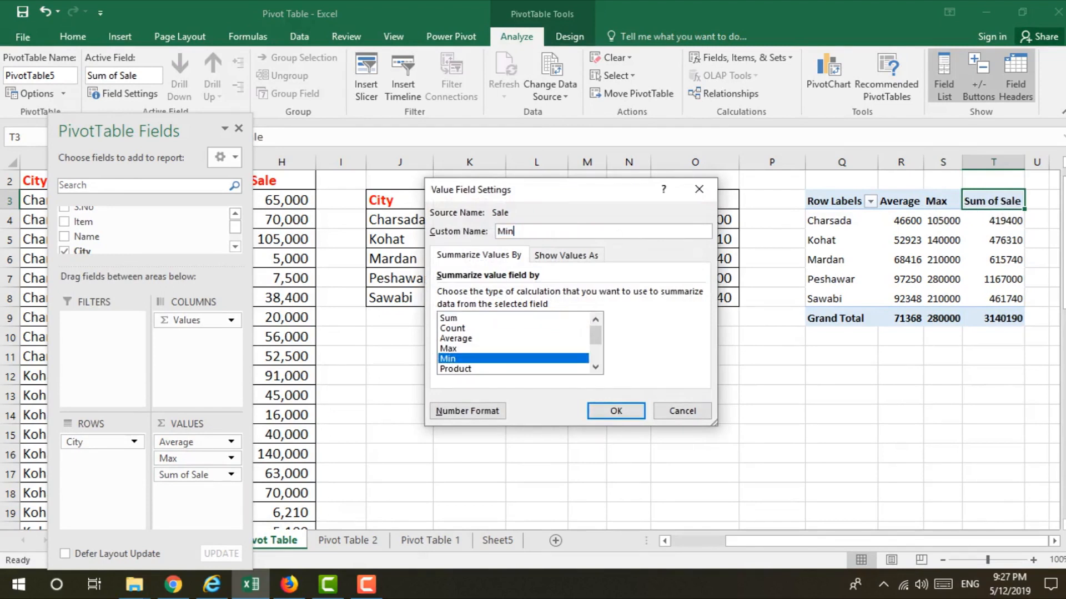
left_click(610, 411)
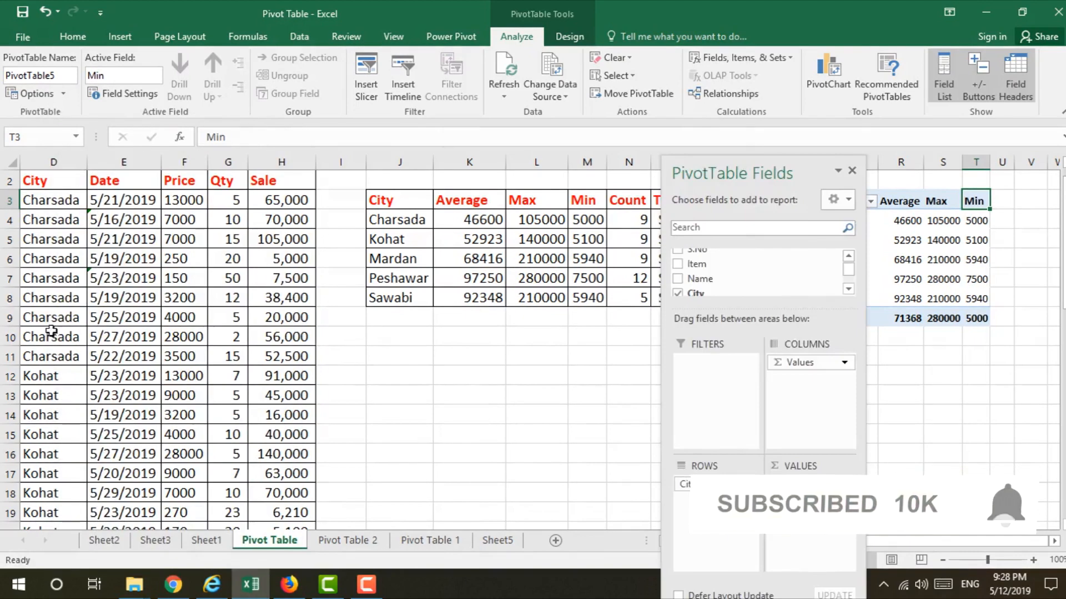
Examine the city entries in the sales data down to its last row and return to the summary tables
left_click(123, 298)
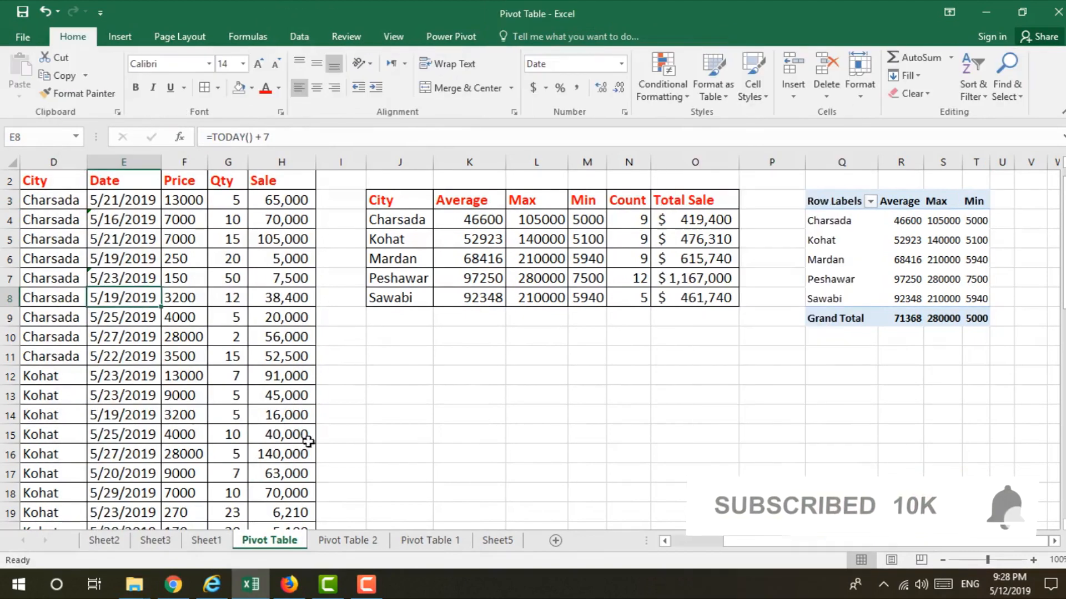
scroll(308, 441, "left", 3)
scroll(233, 355, "down", 2)
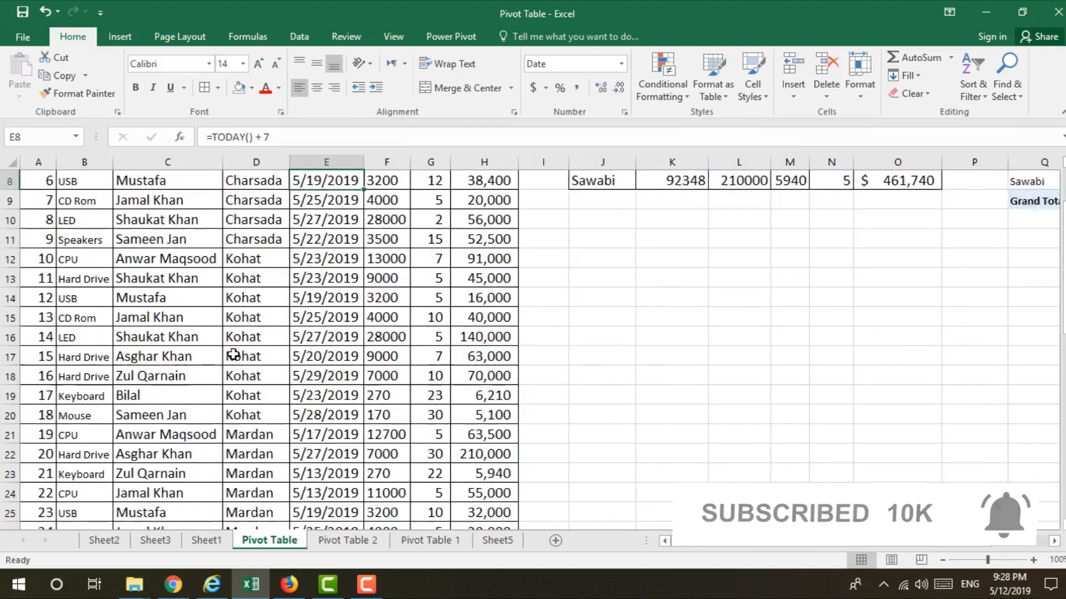
scroll(233, 355, "down", 10)
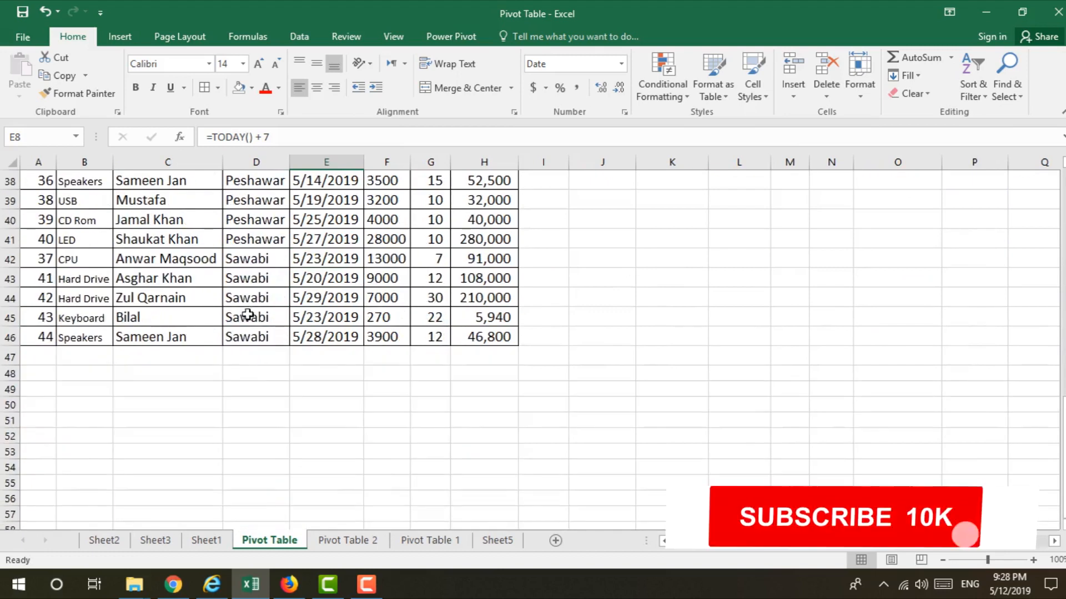
scroll(239, 303, "up", 9)
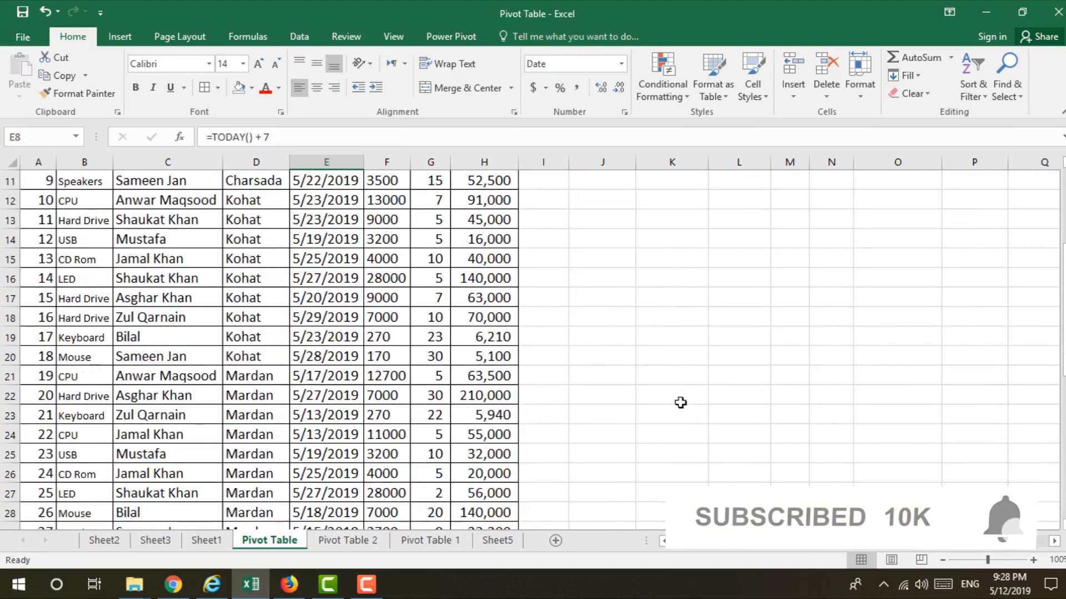
scroll(680, 403, "up", 4)
left_click(604, 333)
scroll(818, 551, "right", 3)
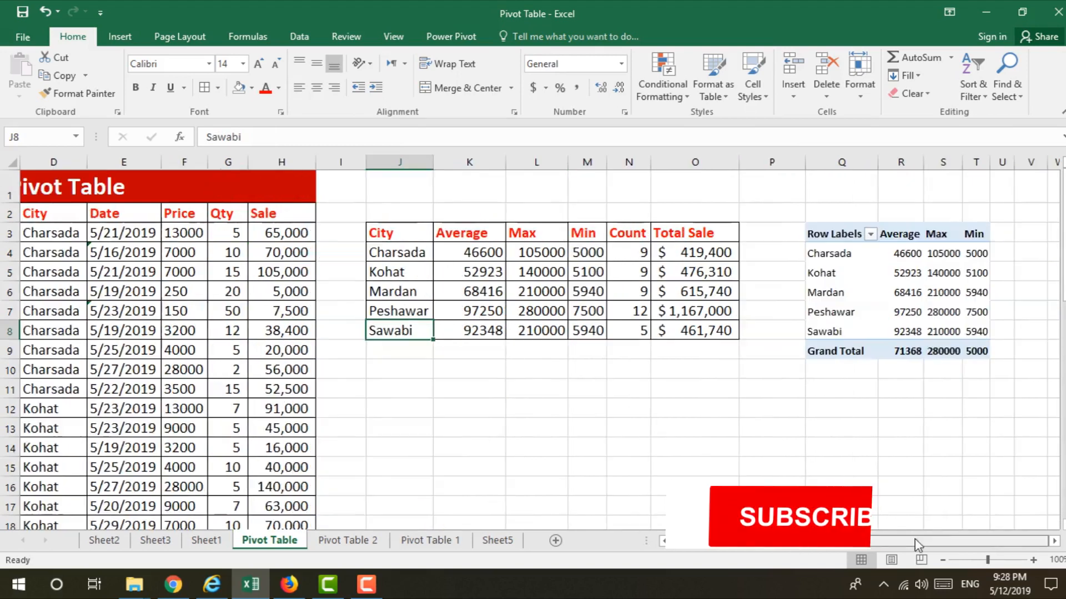
Select a value cell in the PivotTable, move the field list off the summary tables and close it
left_click(921, 314)
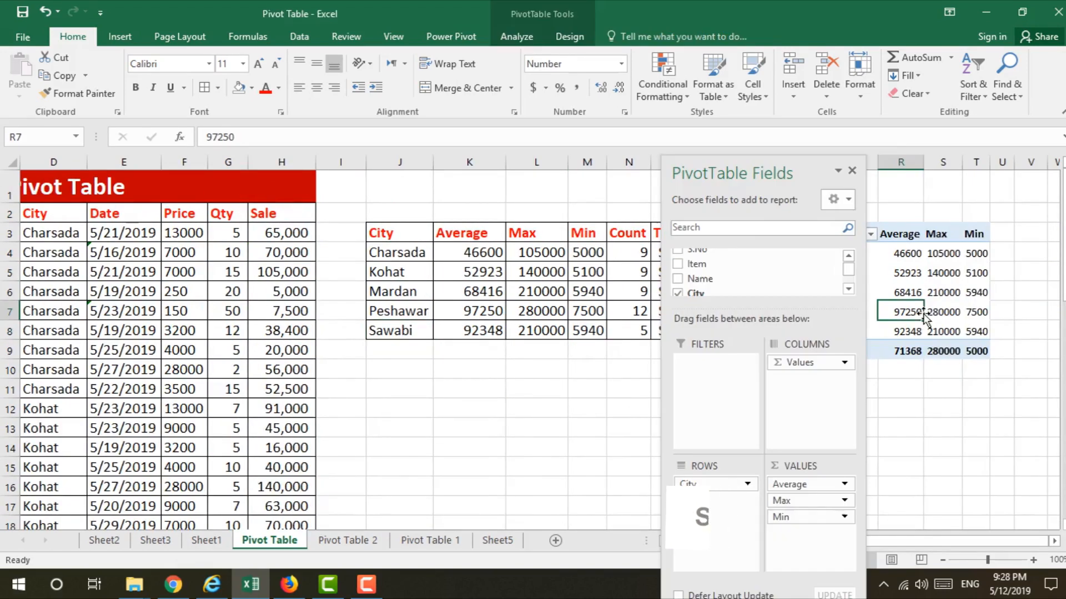
left_click_drag(730, 173, 242, 103)
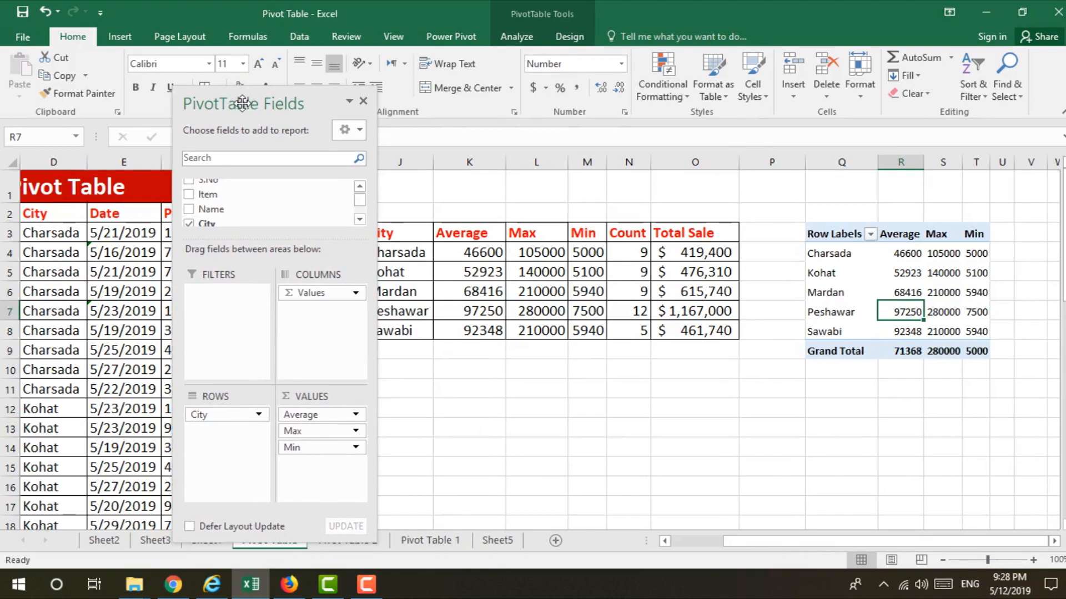
left_click(364, 101)
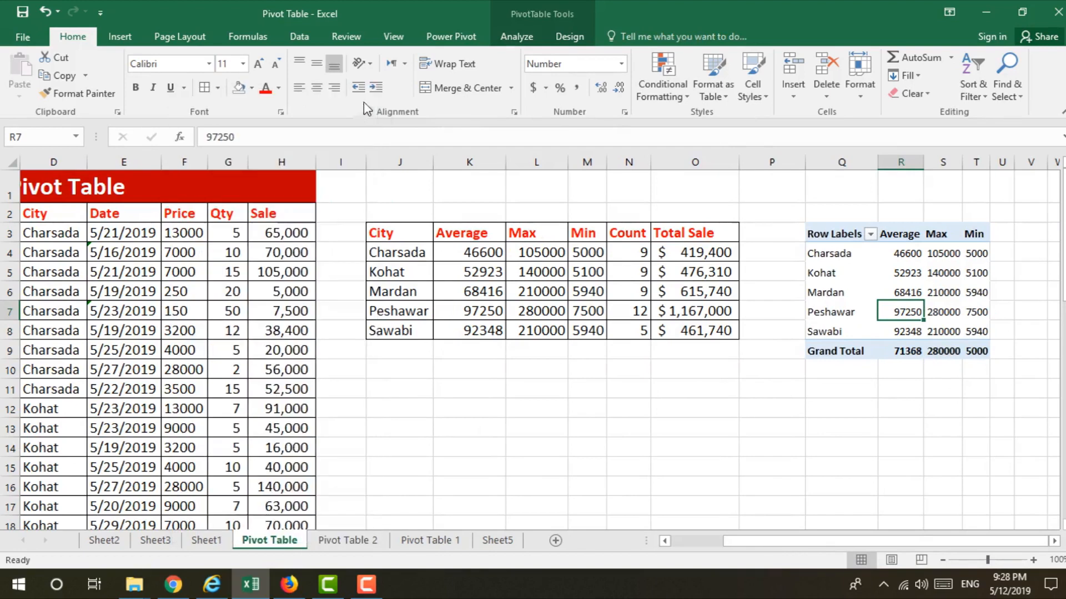
left_click(581, 45)
left_click(511, 47)
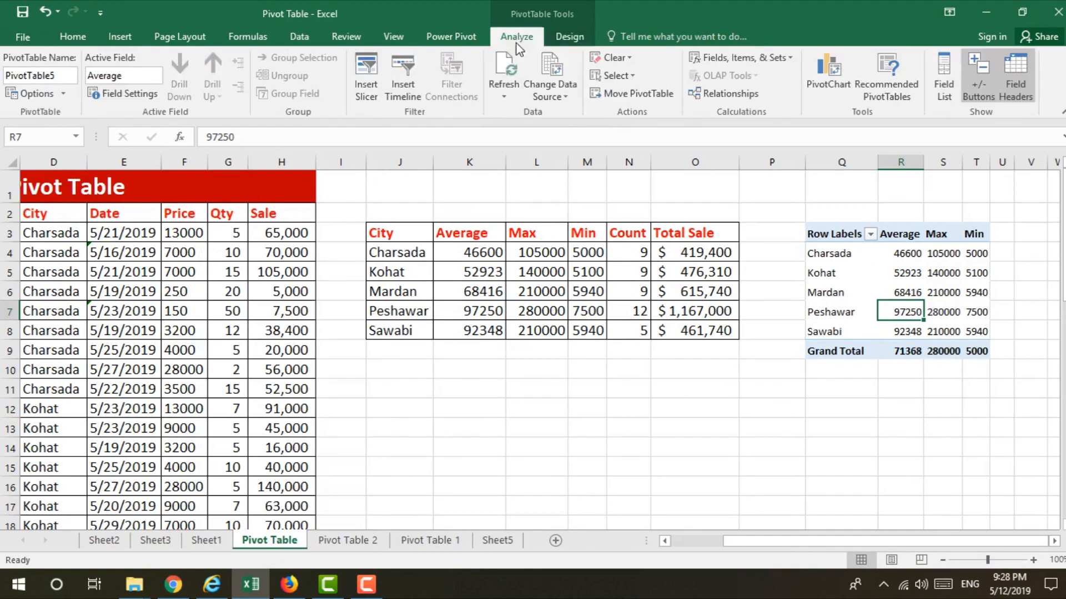
left_click(584, 39)
left_click(515, 37)
left_click(567, 37)
left_click(516, 36)
left_click(555, 37)
Show the PivotTable field list again and enlarge its field section down to the Sale field
left_click(506, 38)
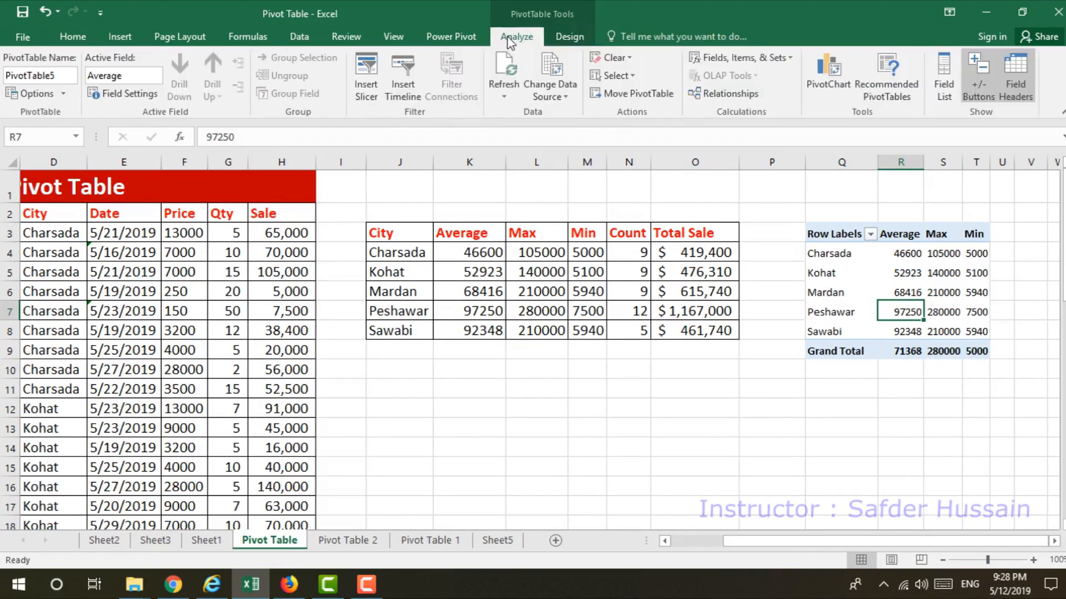
left_click(944, 85)
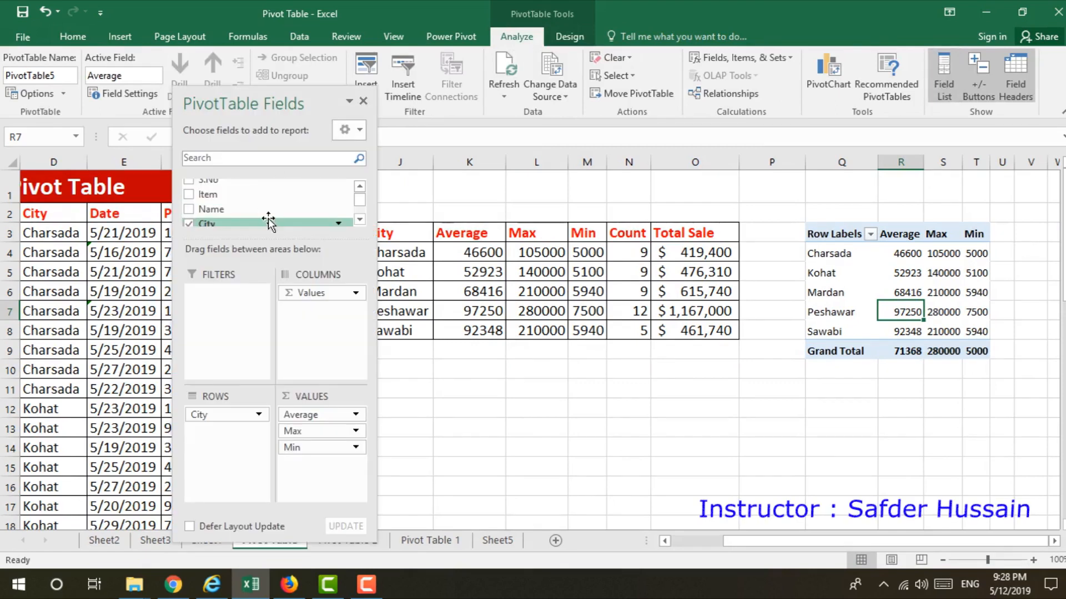
left_click_drag(310, 238, 310, 273)
left_click_drag(364, 222, 363, 241)
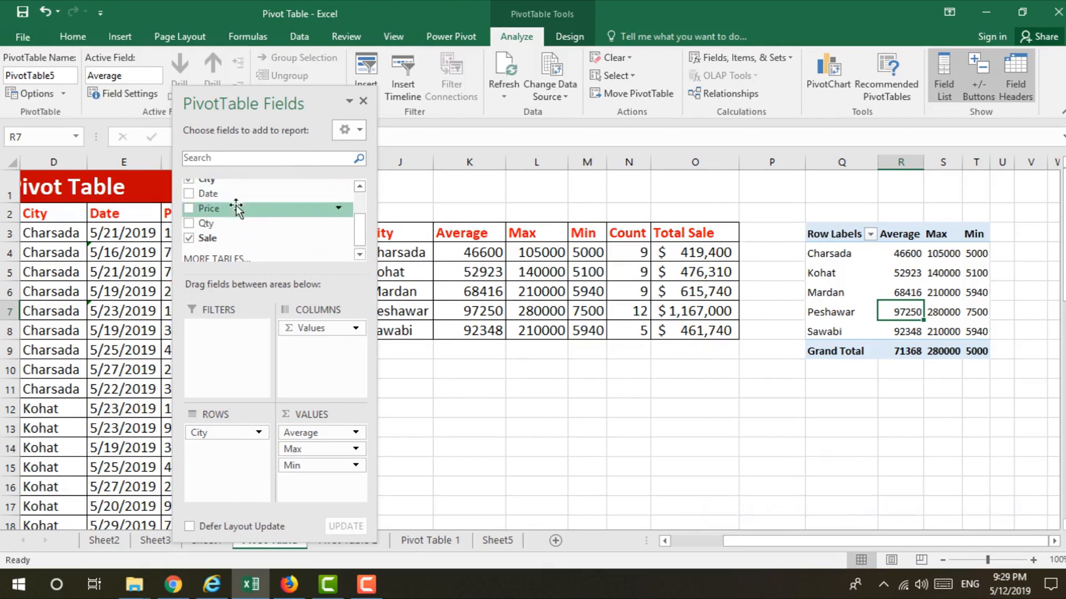
Add the City field to the PivotTable's values as a count and rename that value field to Count
left_click_drag(200, 182, 321, 491)
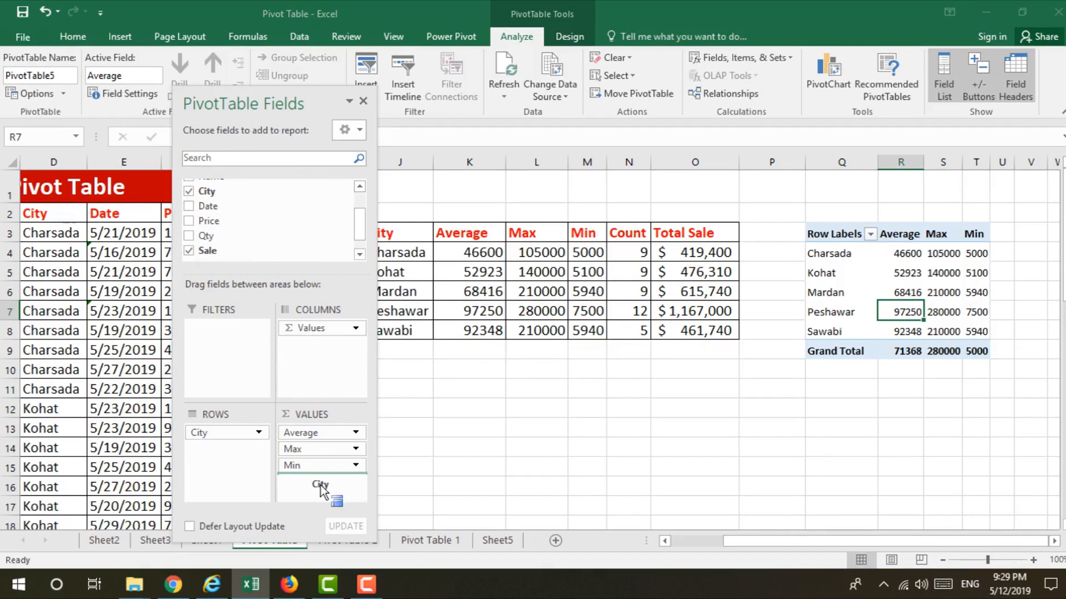
left_click_drag(321, 491, 321, 491)
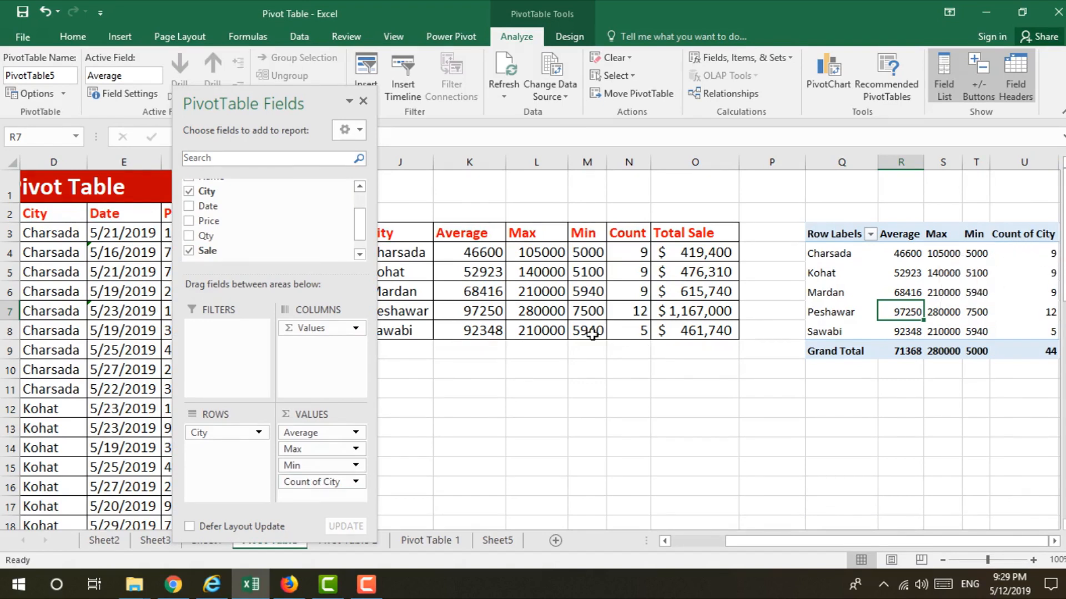
left_click_drag(800, 542, 842, 537)
left_click(799, 545)
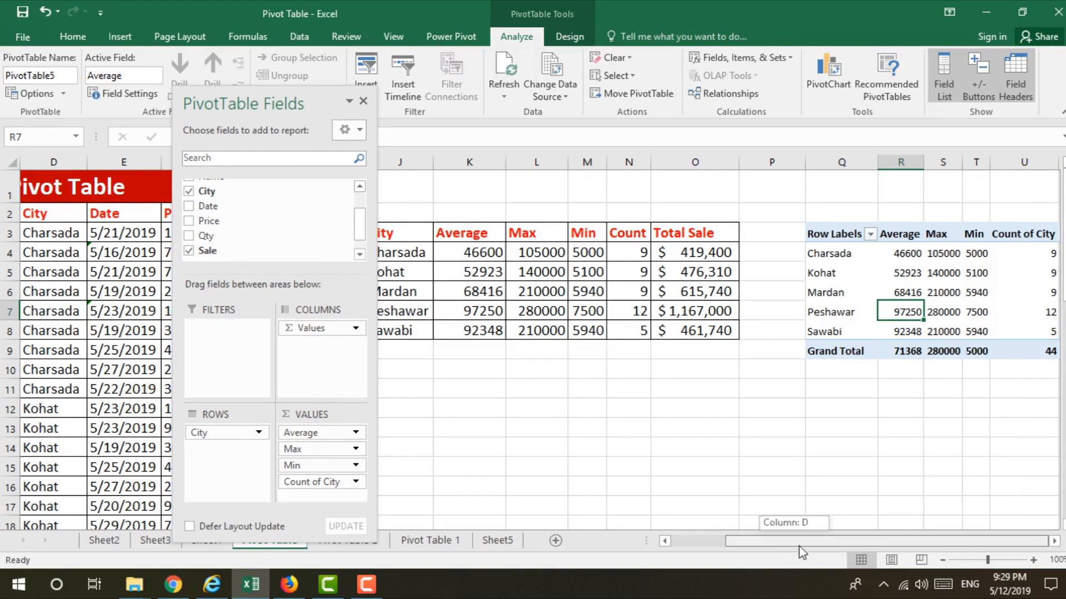
left_click(1012, 238)
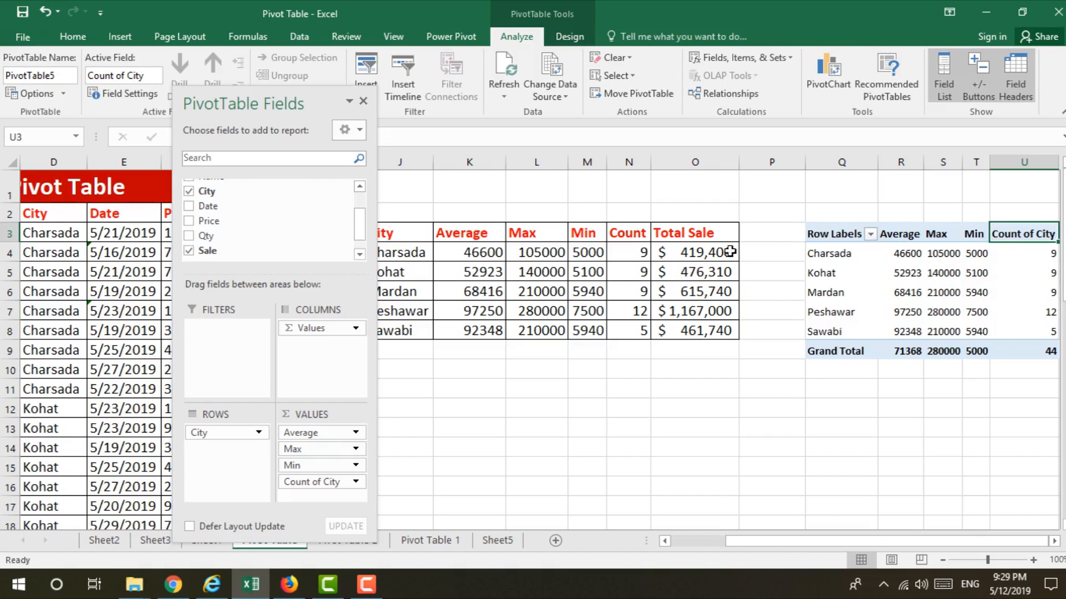
double_click(1031, 234)
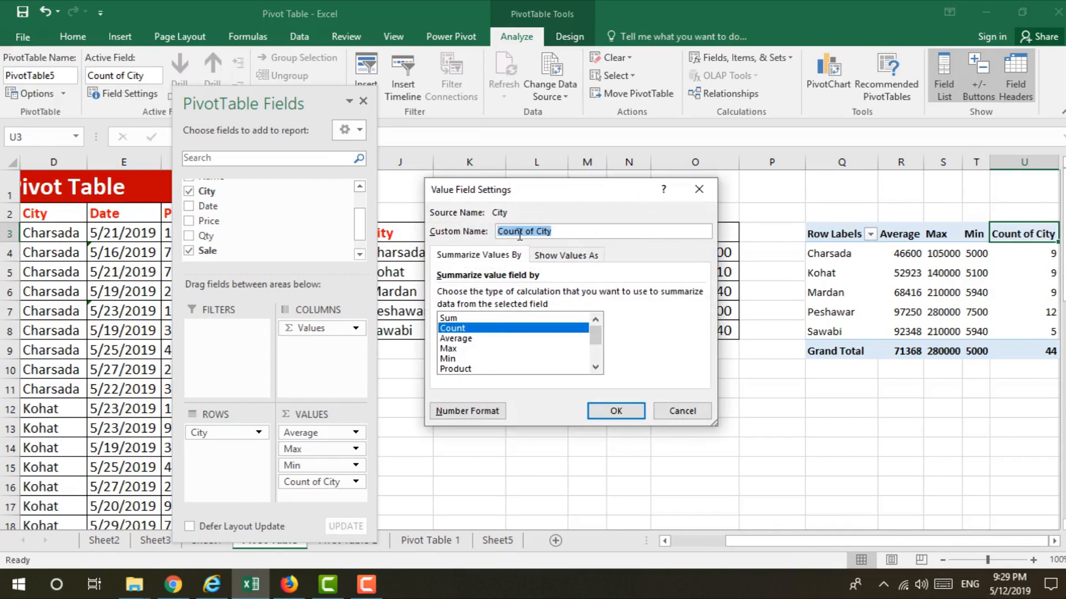
left_click_drag(525, 236, 551, 231)
key("Delete")
left_click(617, 411)
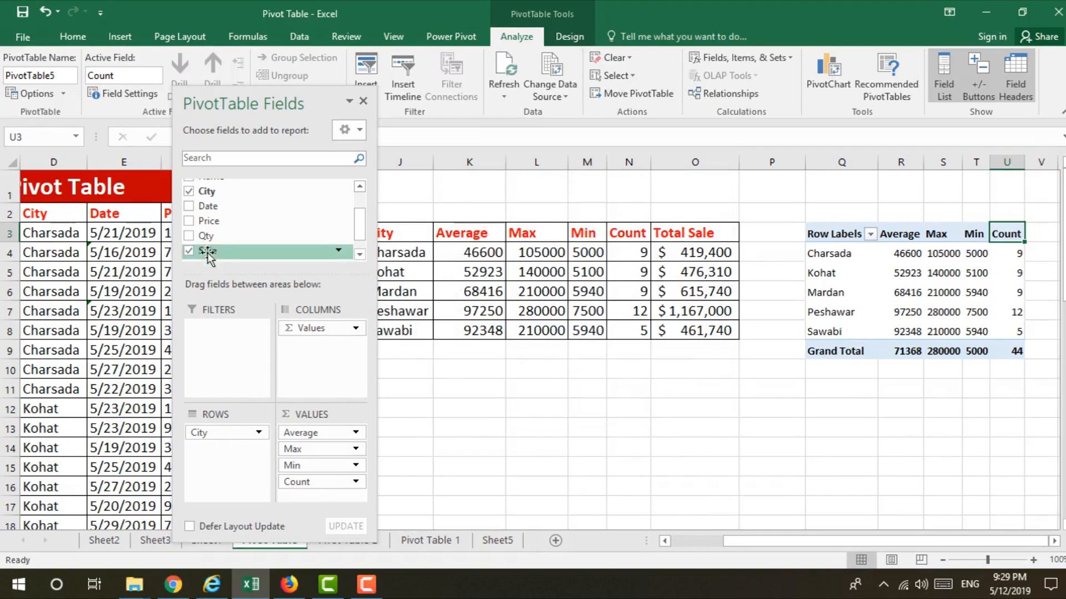
Add the Sale field to the PivotTable's values once more as a sum with the custom name Total
left_click_drag(206, 248, 298, 492)
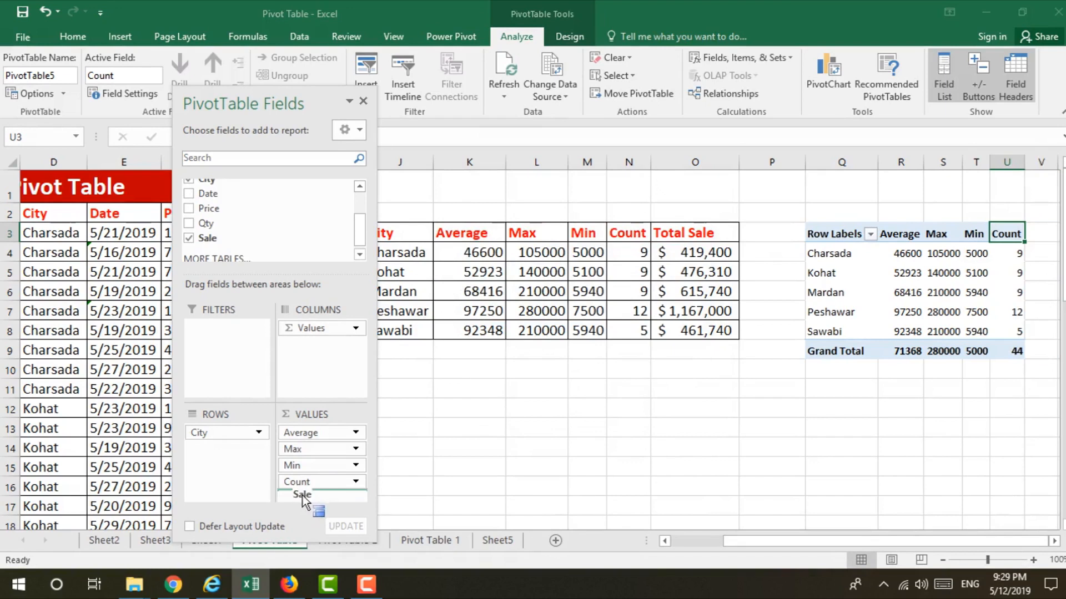
left_click_drag(892, 541, 910, 541)
left_click(1003, 238)
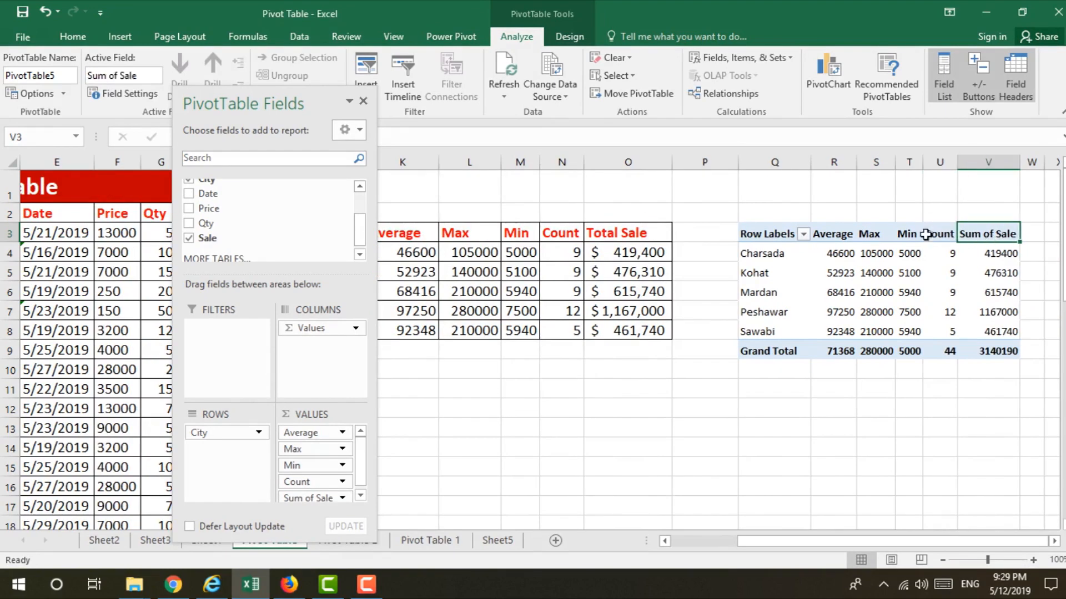
double_click(1003, 236)
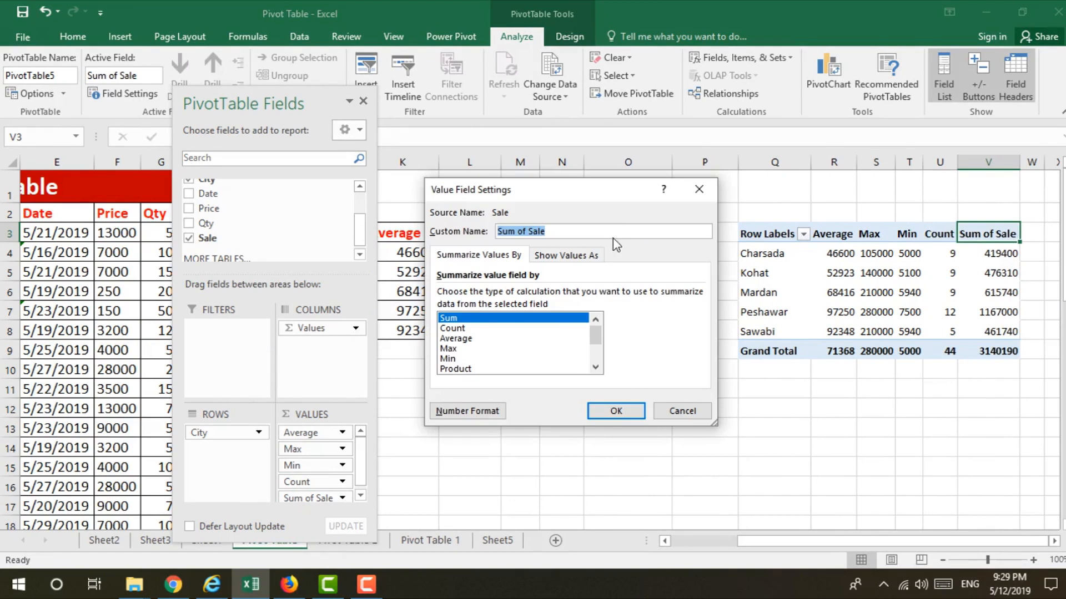
type("Total")
left_click(615, 411)
left_click(944, 287)
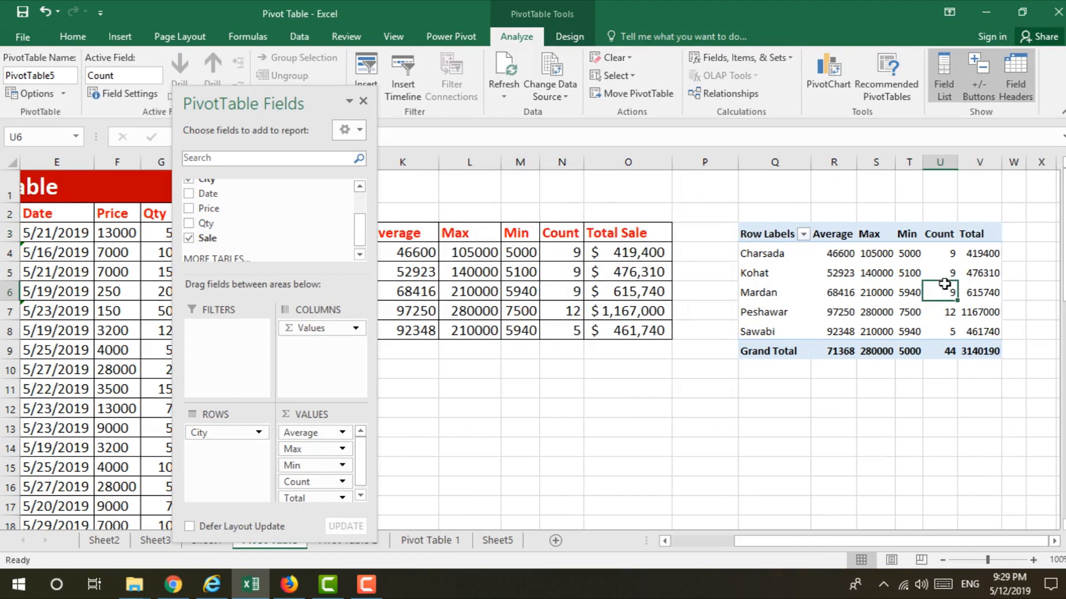
Format the example table's Total Sale amounts as Accounting with the PKR symbol and 2 decimal places
left_click_drag(616, 261, 620, 329)
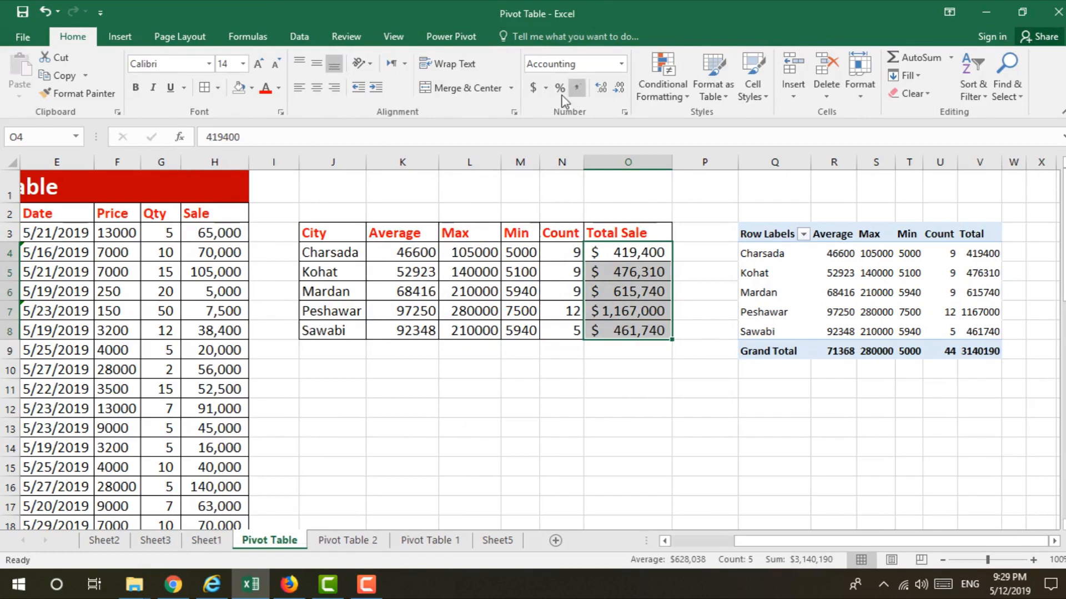
left_click(545, 88)
left_click(572, 202)
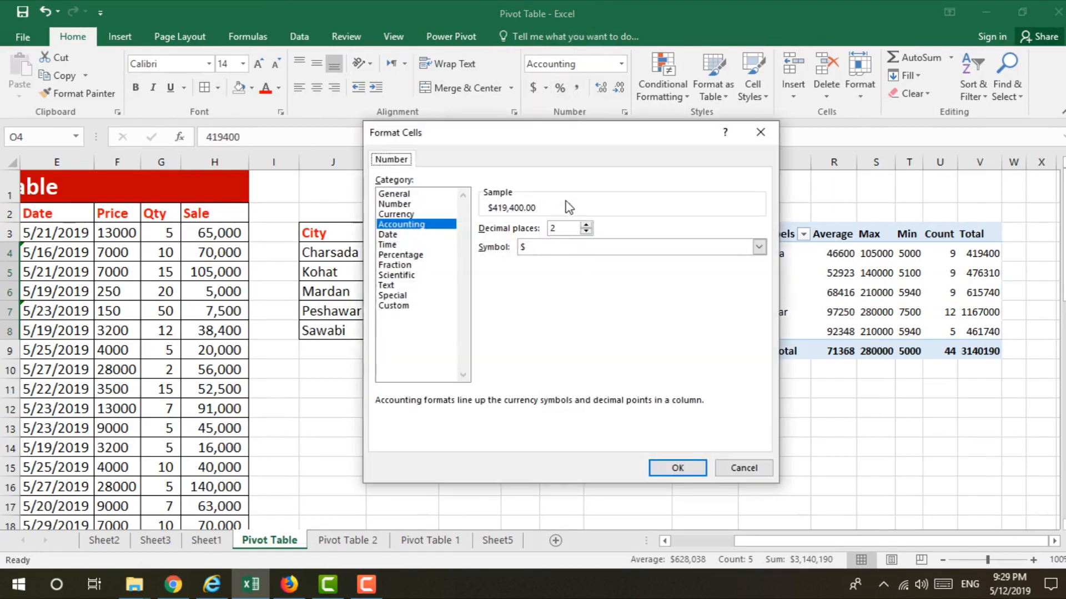
left_click(541, 248)
type("pk")
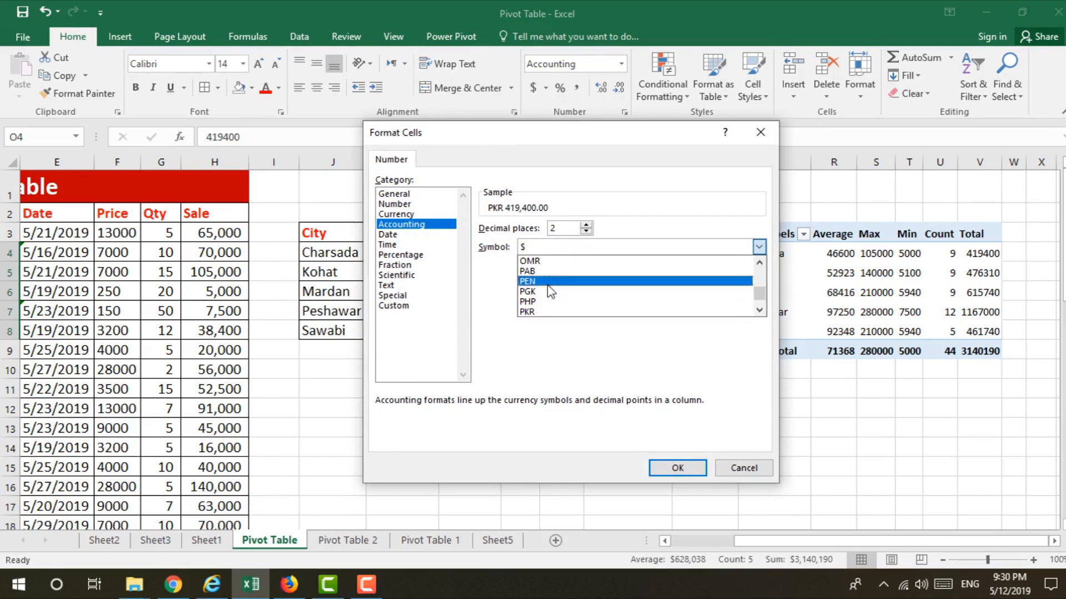
left_click(531, 314)
left_click(658, 472)
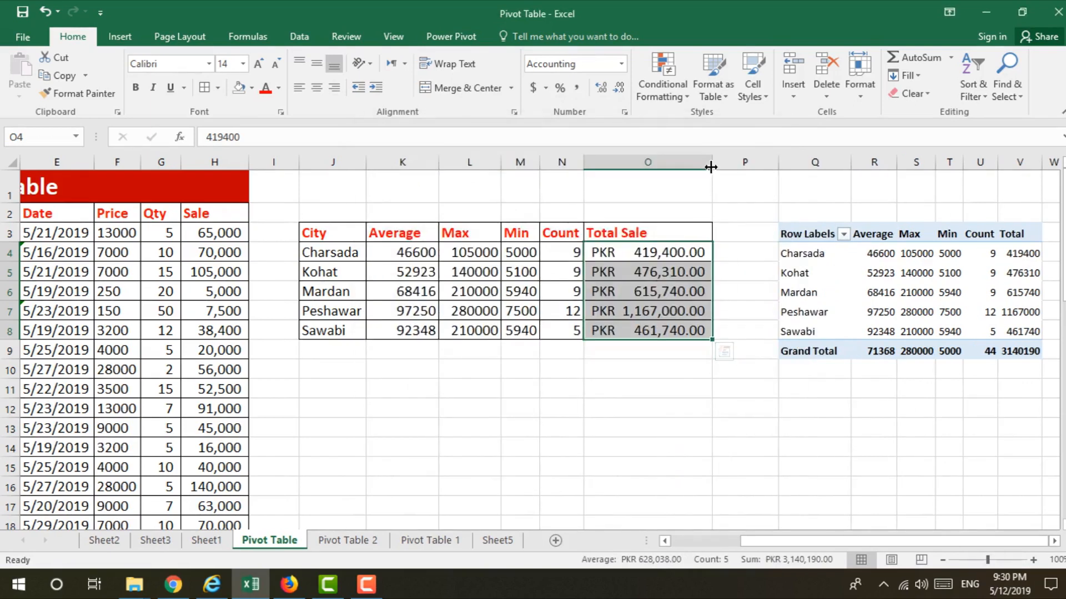
left_click_drag(1021, 255, 1023, 269)
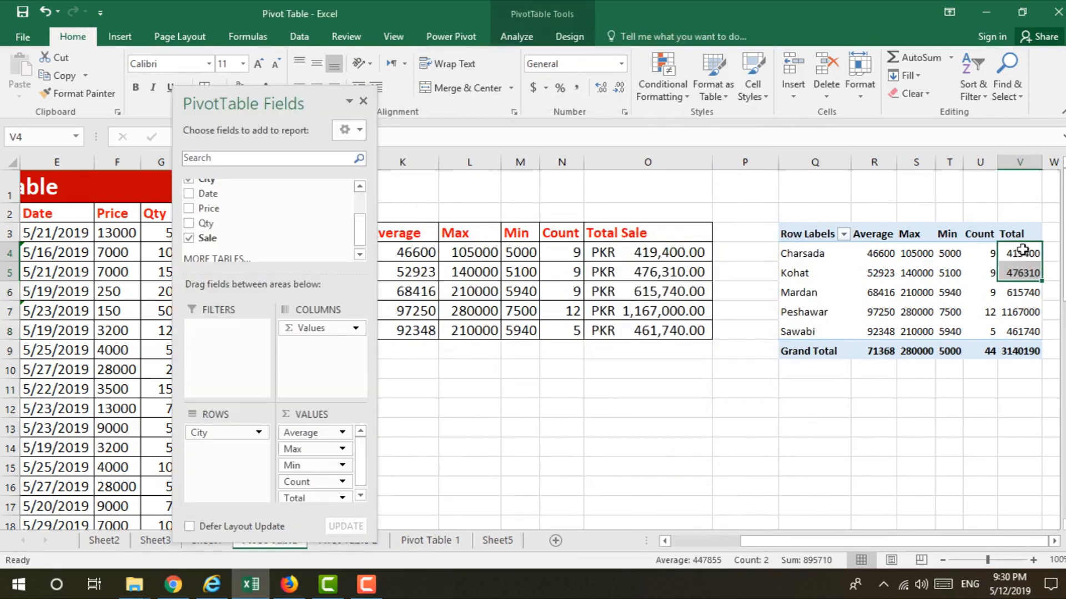
left_click(1021, 235)
double_click(1020, 237)
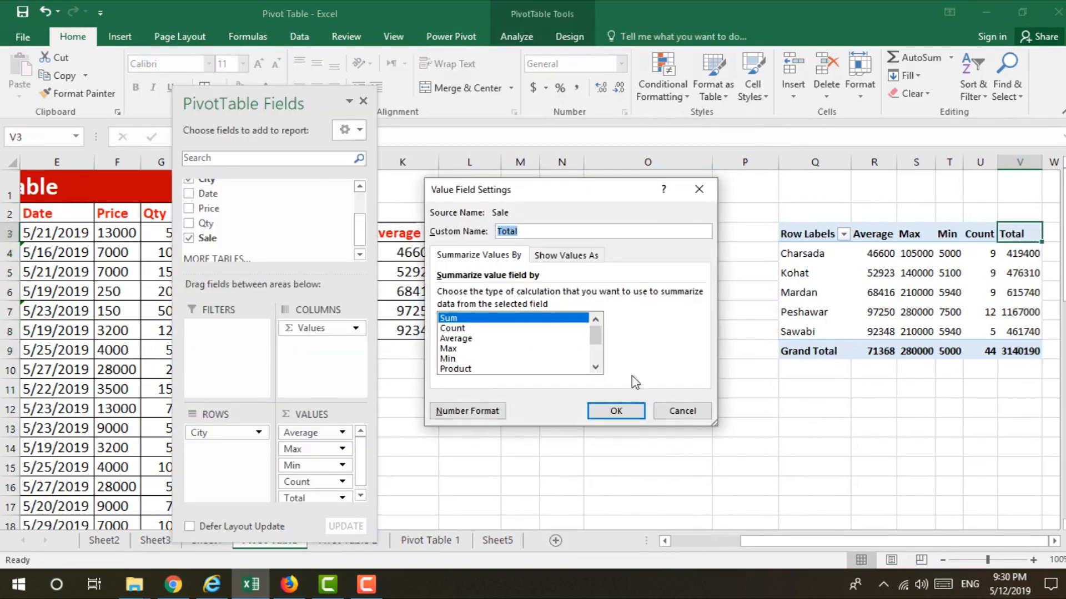
left_click(686, 416)
Set the number format of the PivotTable's Total value field to Currency with 0 decimal places and the PKR symbol
scroll(362, 465, "down", 1)
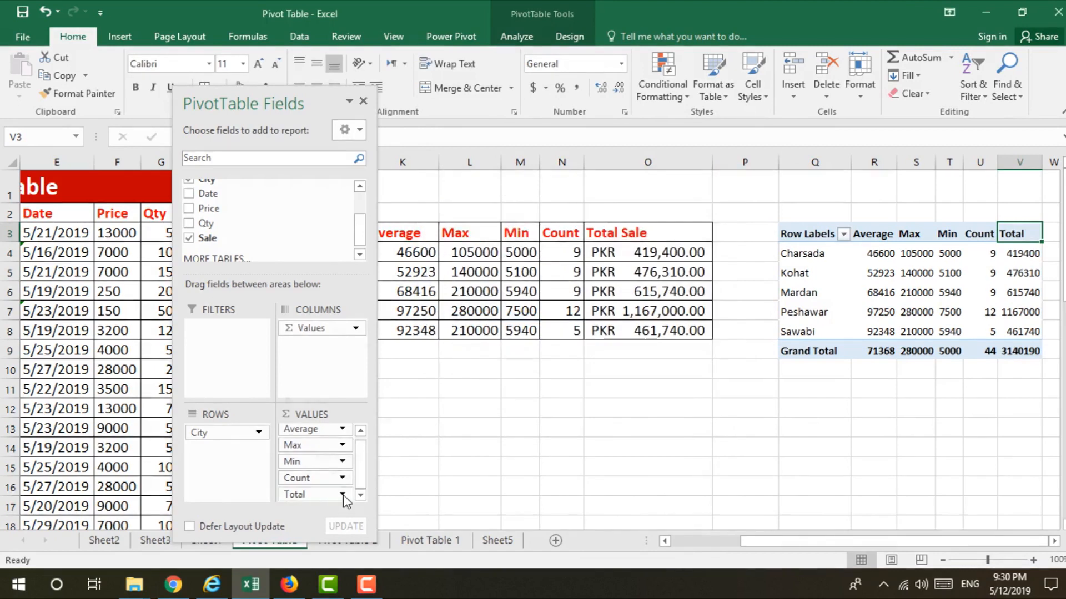
left_click(343, 494)
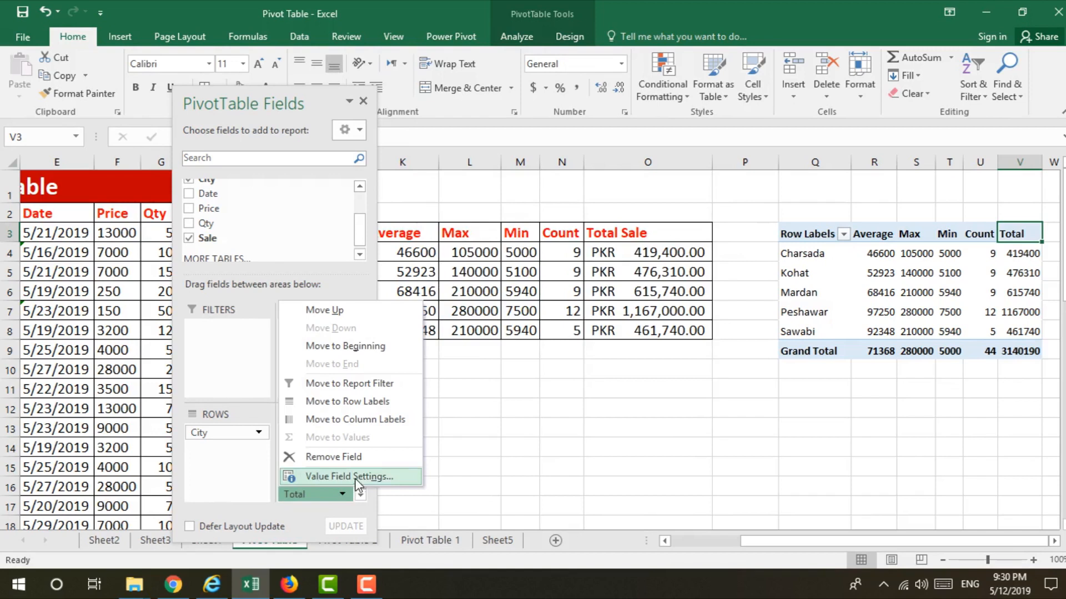
left_click(355, 479)
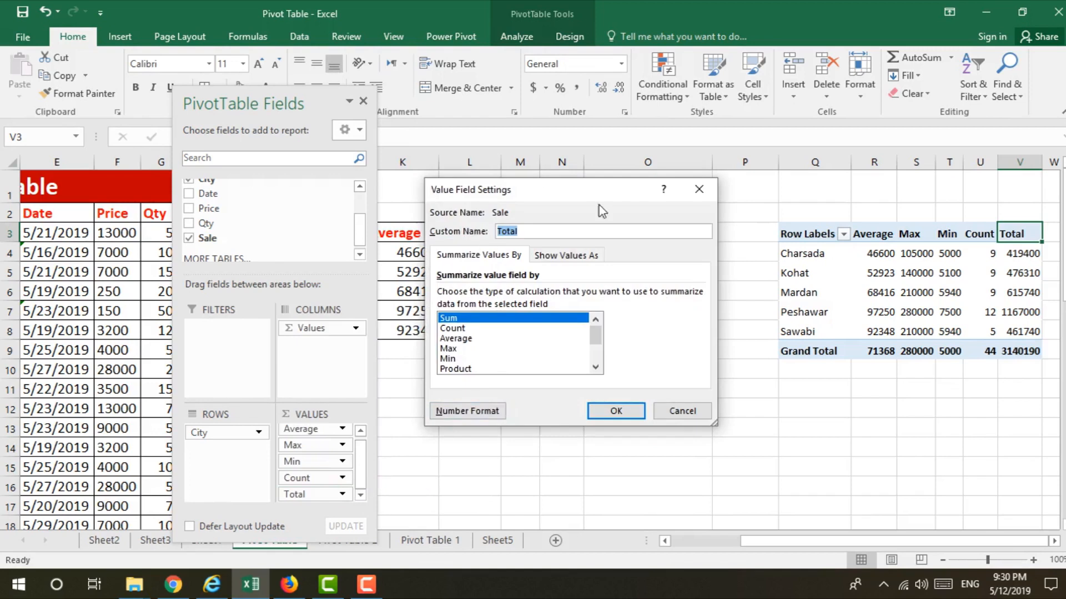
left_click(468, 412)
left_click(394, 214)
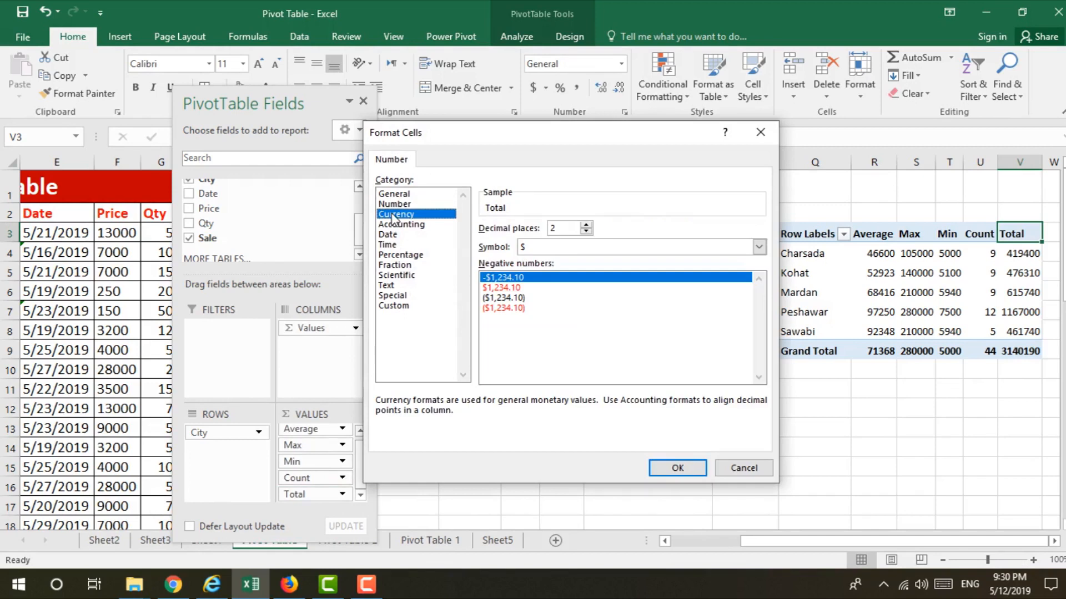
left_click(586, 232)
left_click(586, 232)
left_click(532, 248)
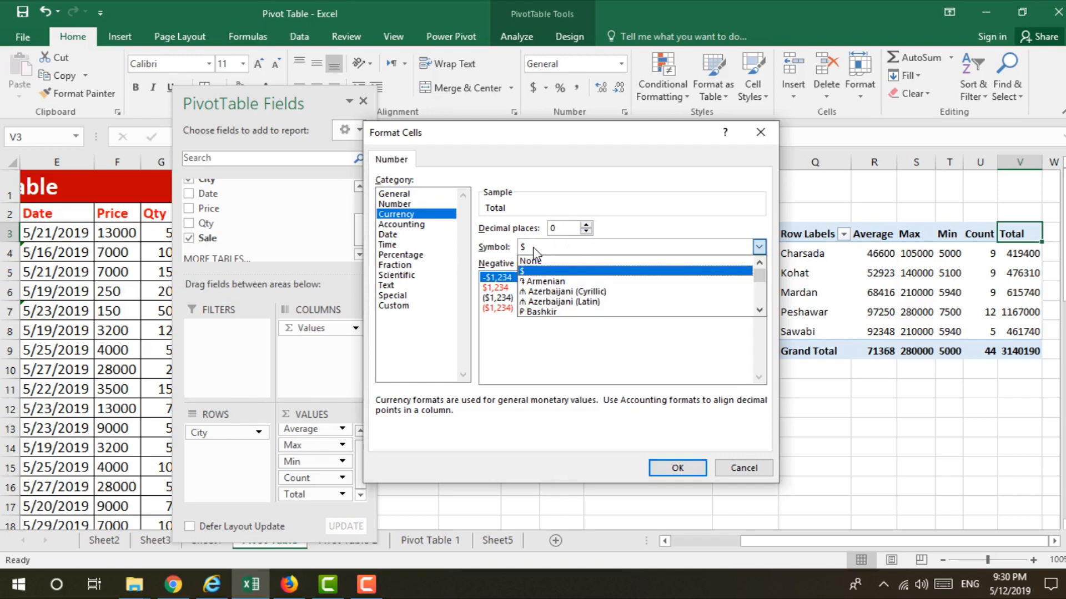
type("pk")
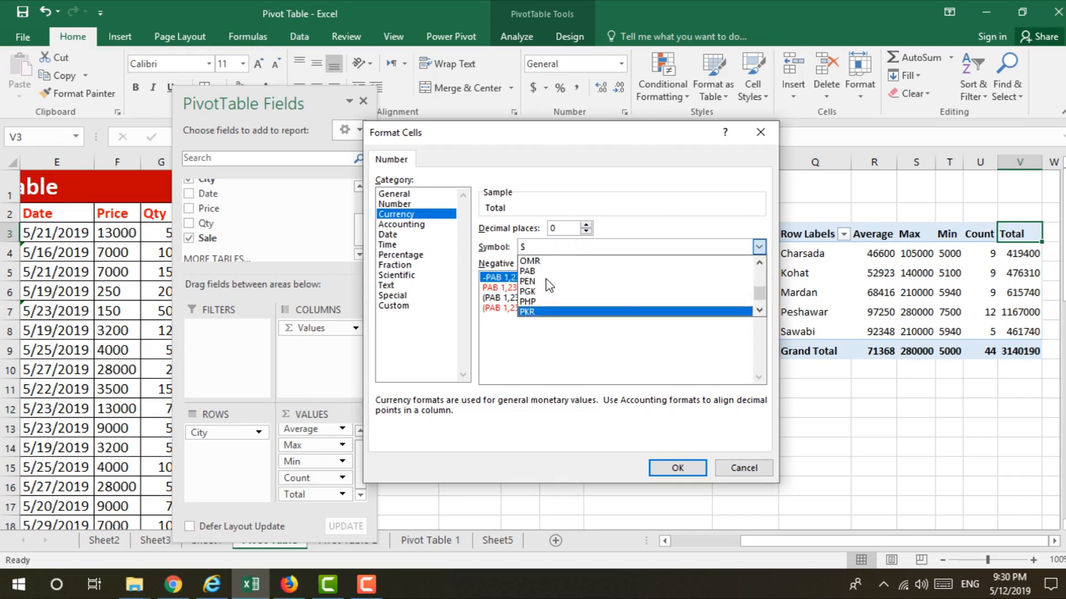
left_click(531, 312)
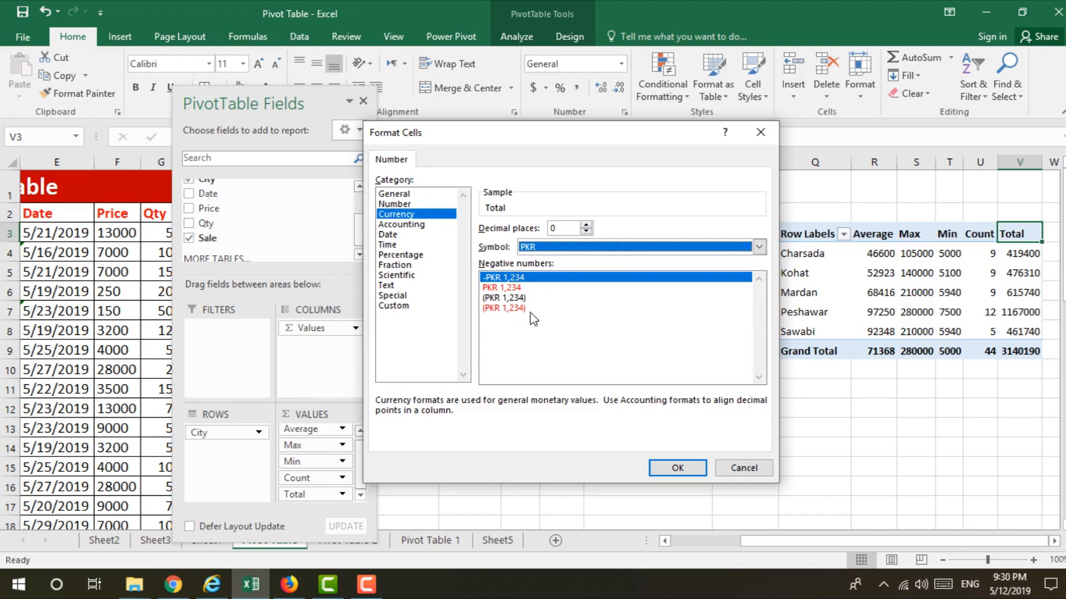
left_click(673, 468)
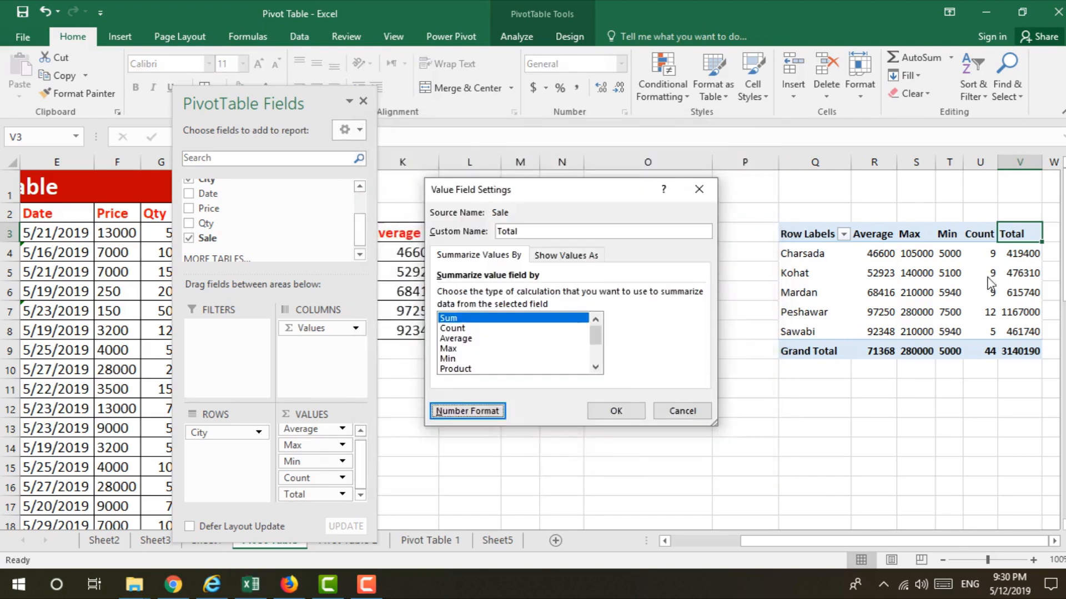
left_click(615, 410)
Move the field list aside and compare the formatted PivotTable with the example summary table
left_click_drag(923, 542, 937, 542)
left_click_drag(839, 544, 822, 552)
left_click_drag(288, 100, 166, 102)
left_click_drag(815, 544, 832, 548)
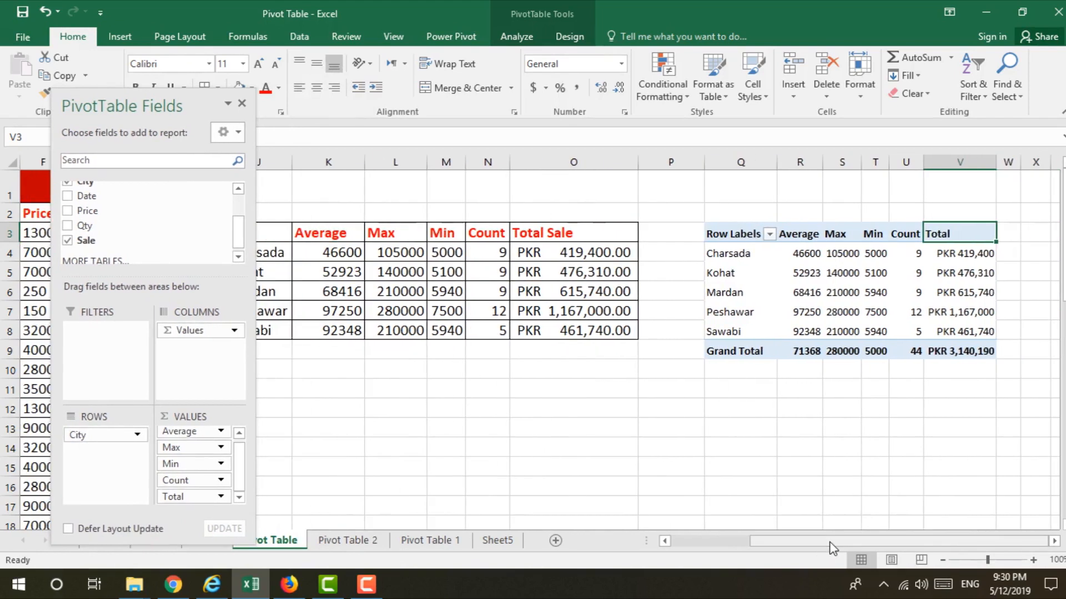
left_click_drag(833, 548, 785, 549)
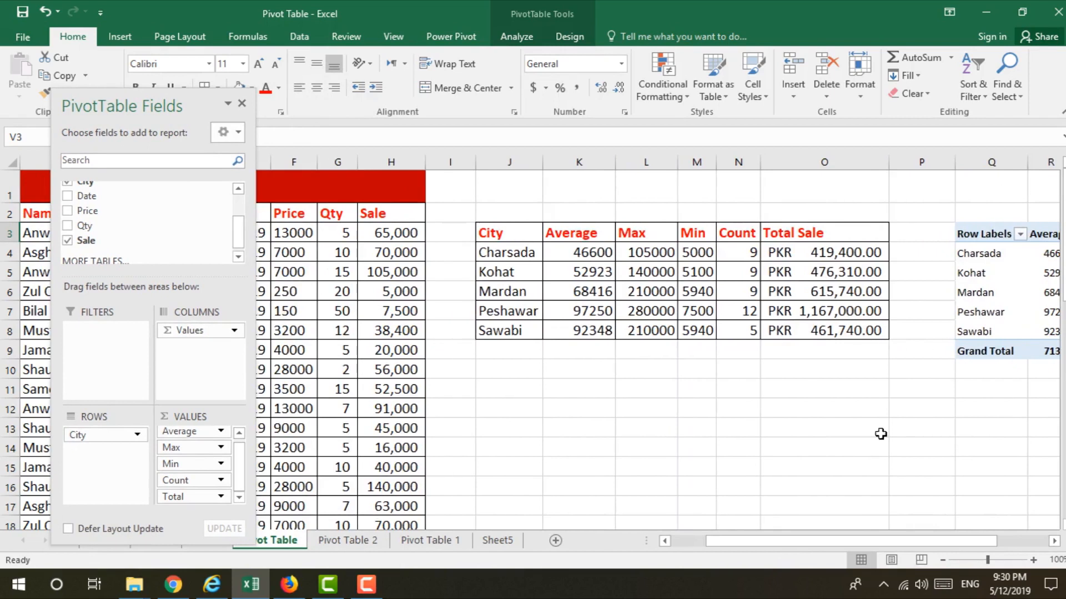
left_click_drag(860, 542, 894, 542)
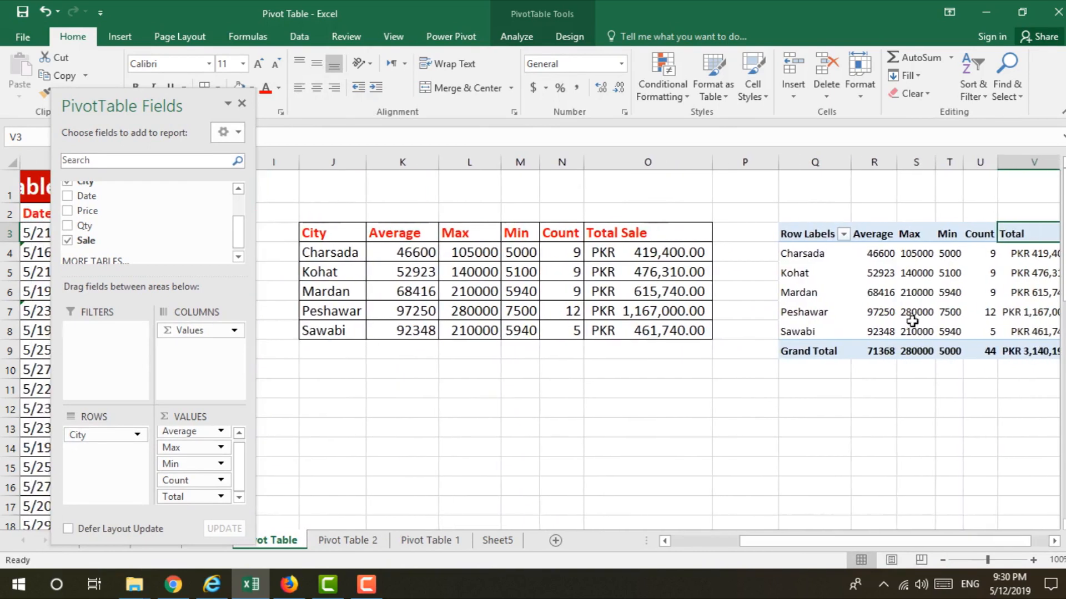
left_click(921, 293)
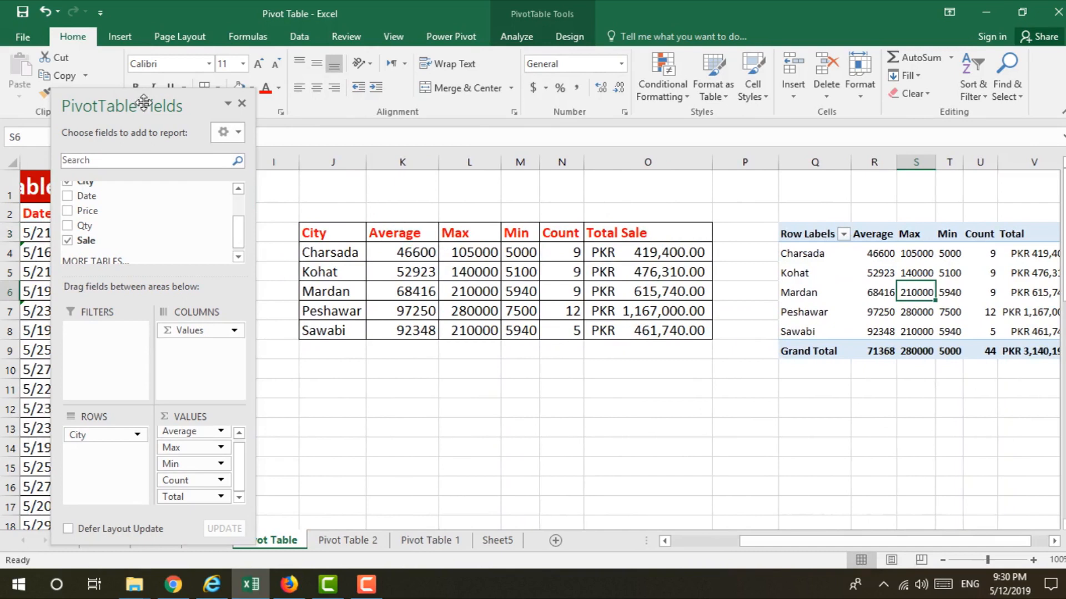
Change the PivotTable's report layout to Outline Form and move the field list clear of the example table
left_click_drag(149, 105, 339, 161)
left_click(571, 38)
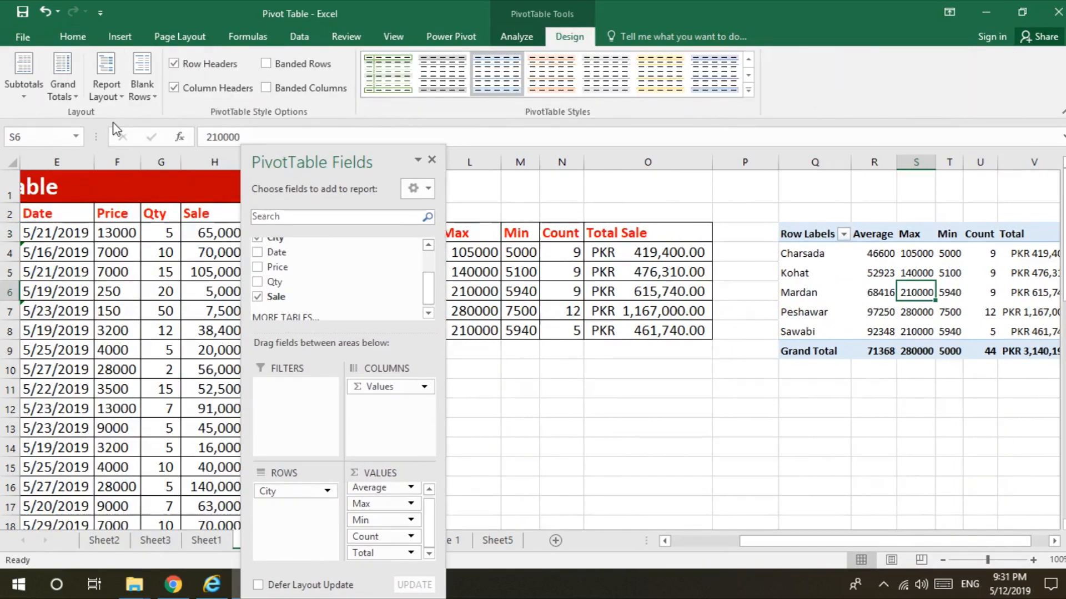
left_click(110, 102)
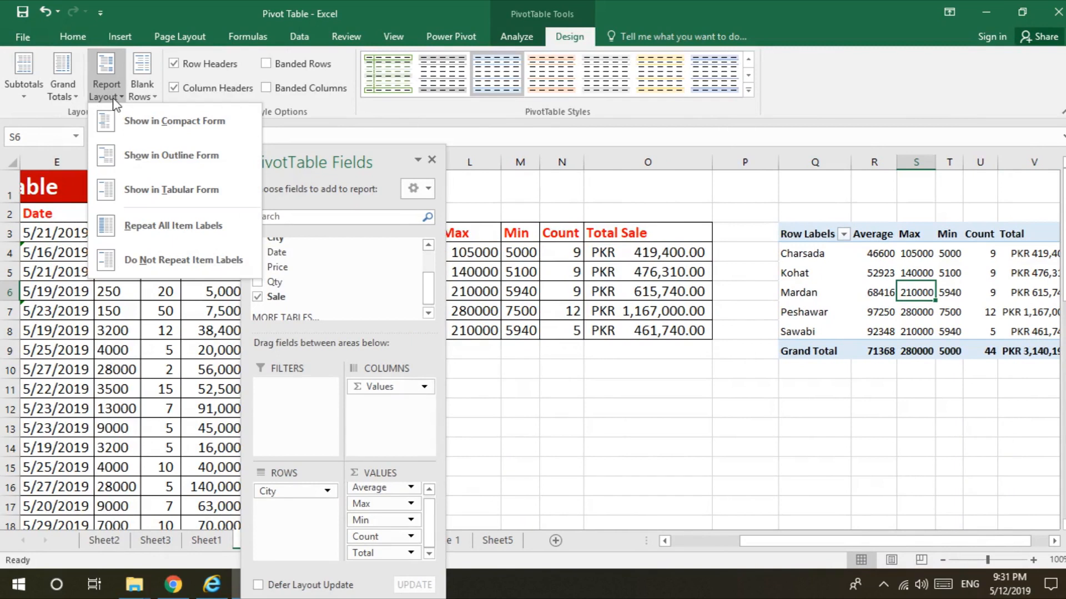
left_click(177, 146)
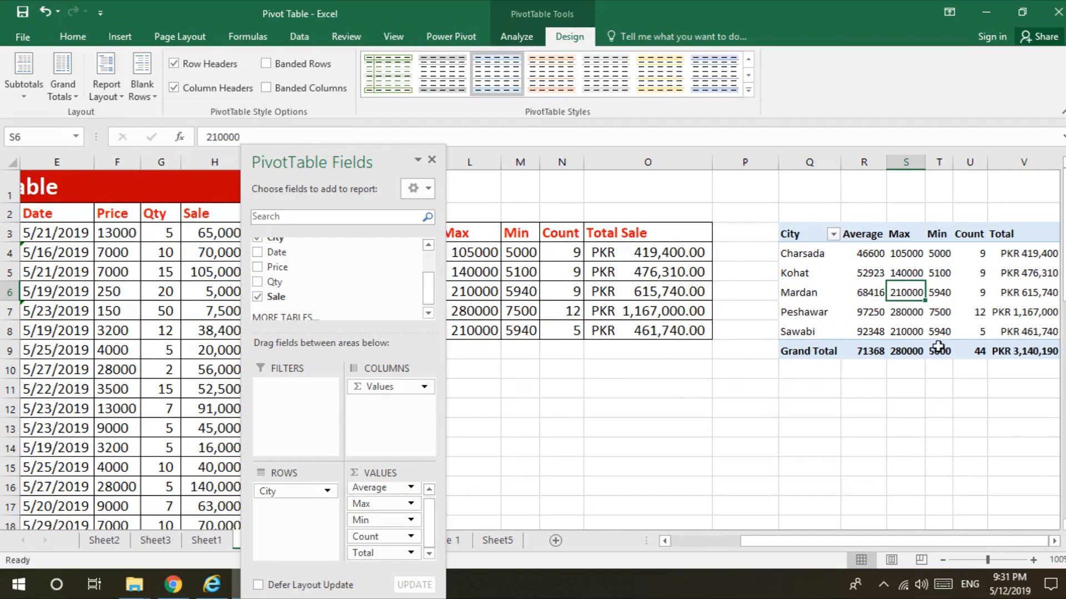
left_click_drag(325, 159, 148, 162)
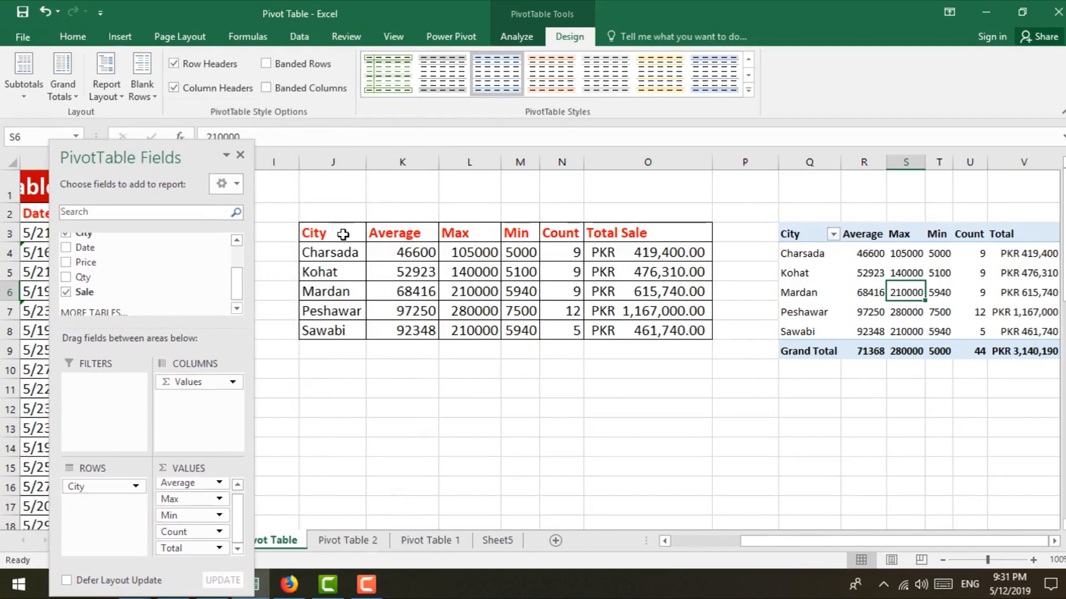
left_click_drag(800, 548, 800, 548)
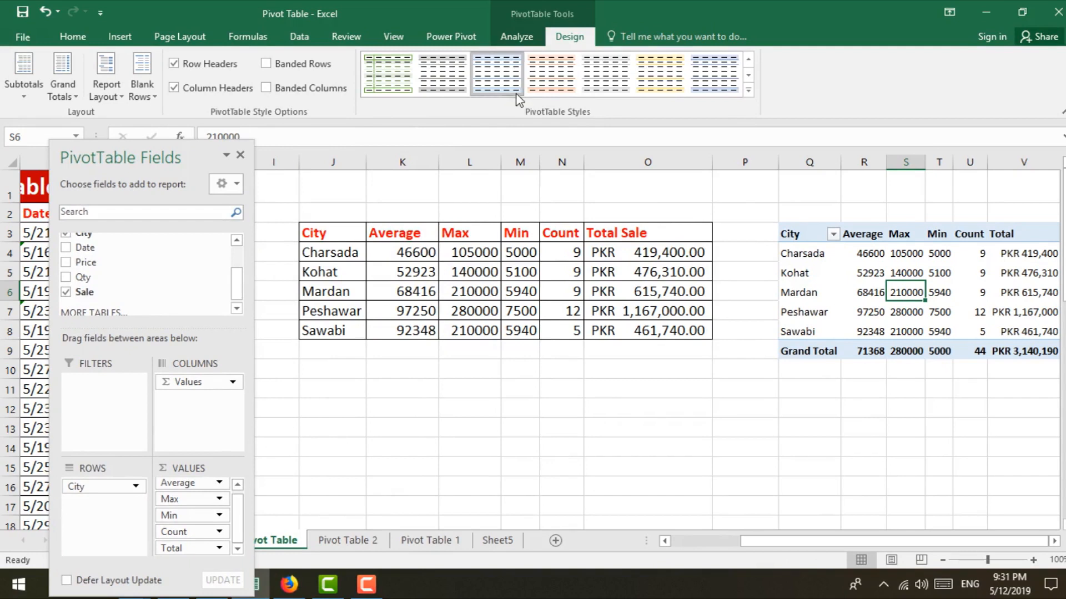
Turn off the PivotTable's grand totals for both rows and columns
left_click(65, 102)
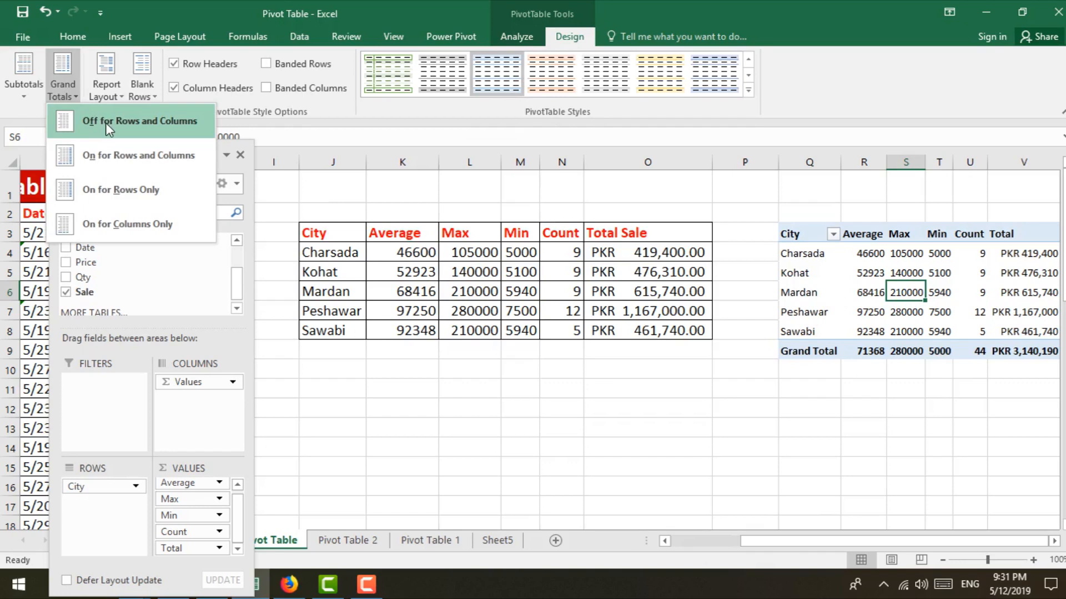
left_click(122, 123)
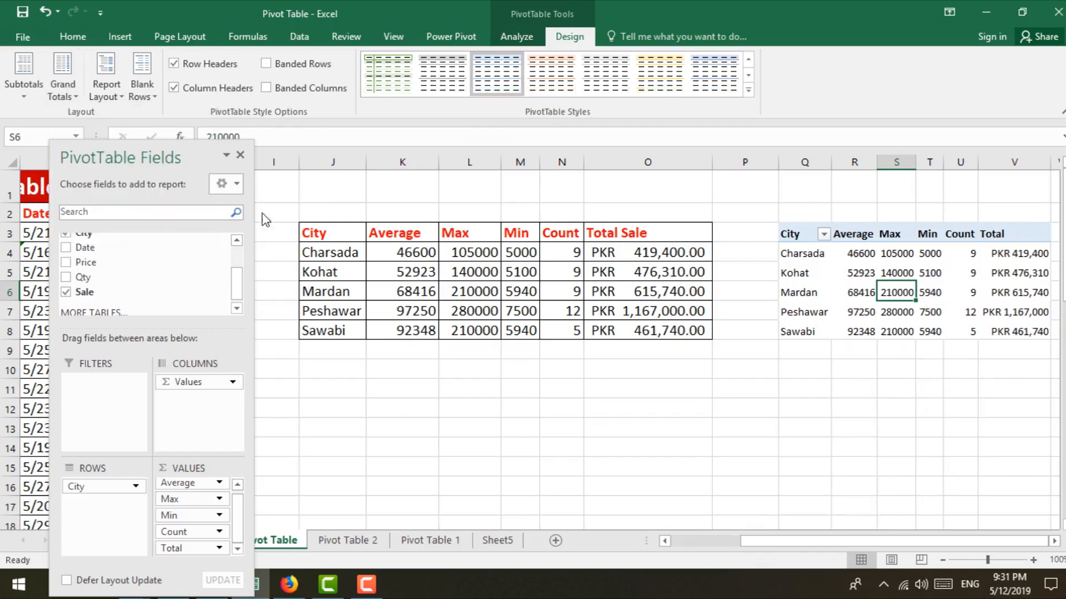
left_click_drag(825, 540, 908, 549)
Apply all borders to the PivotTable's cells from the City header through the last Sawabi total, Q3:V8
left_click(812, 243)
left_click_drag(812, 243, 1028, 331)
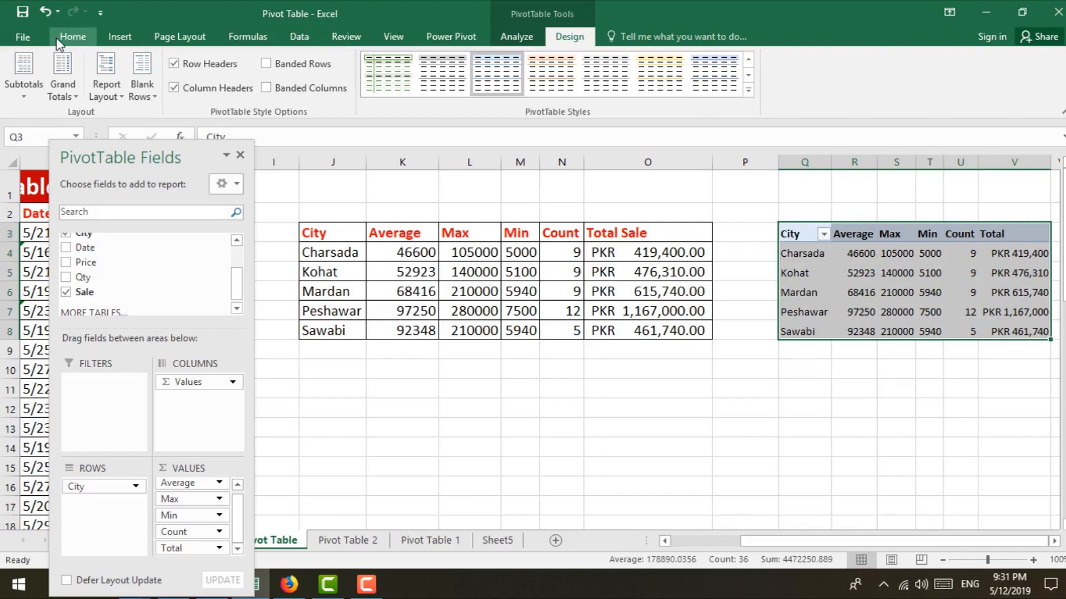
left_click(73, 37)
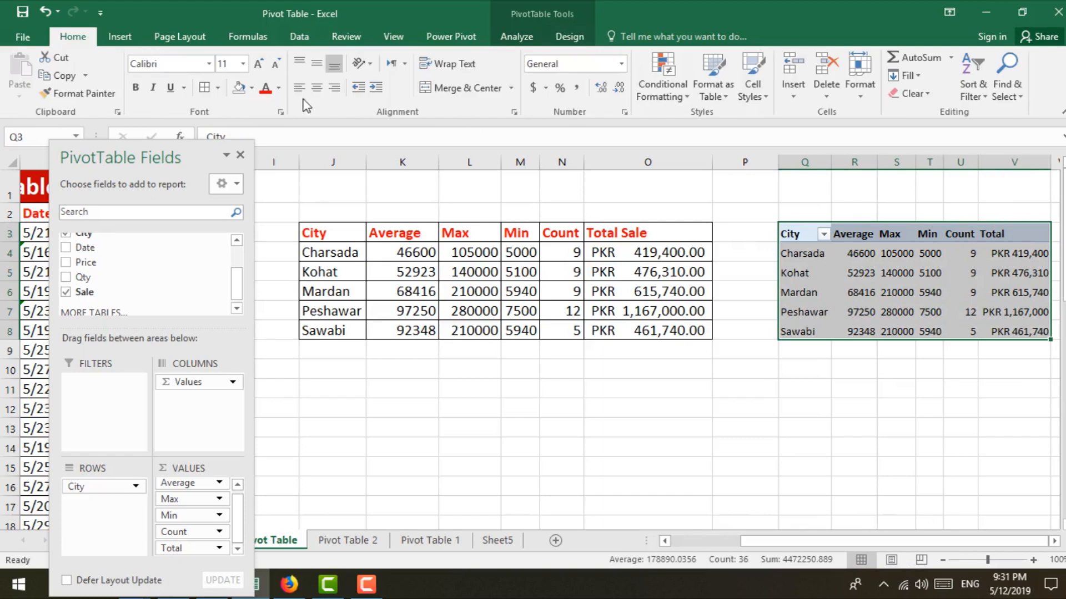
left_click(219, 89)
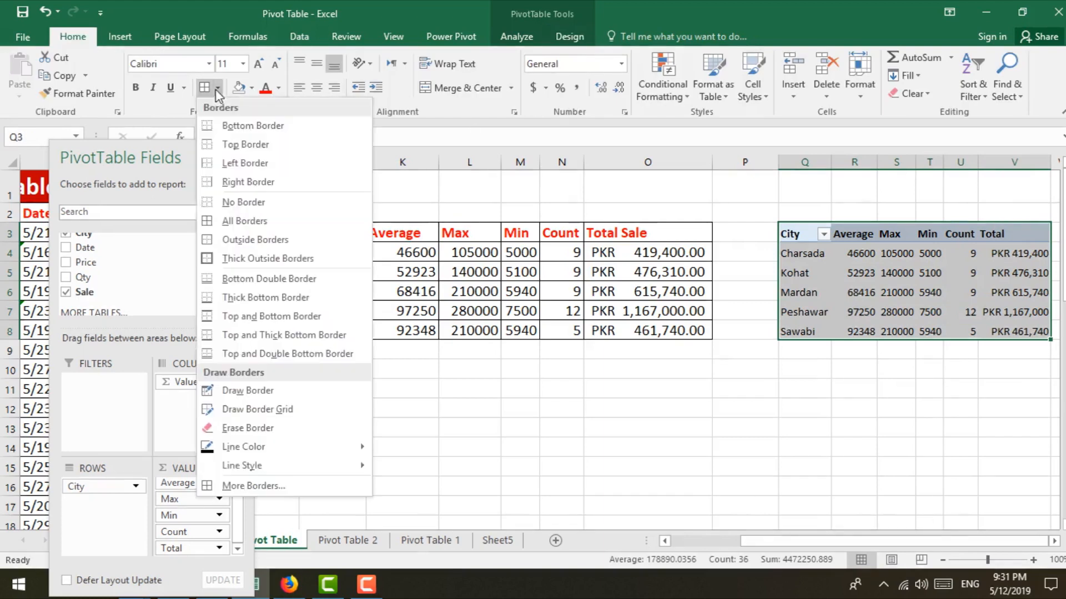
left_click(278, 220)
left_click(768, 381)
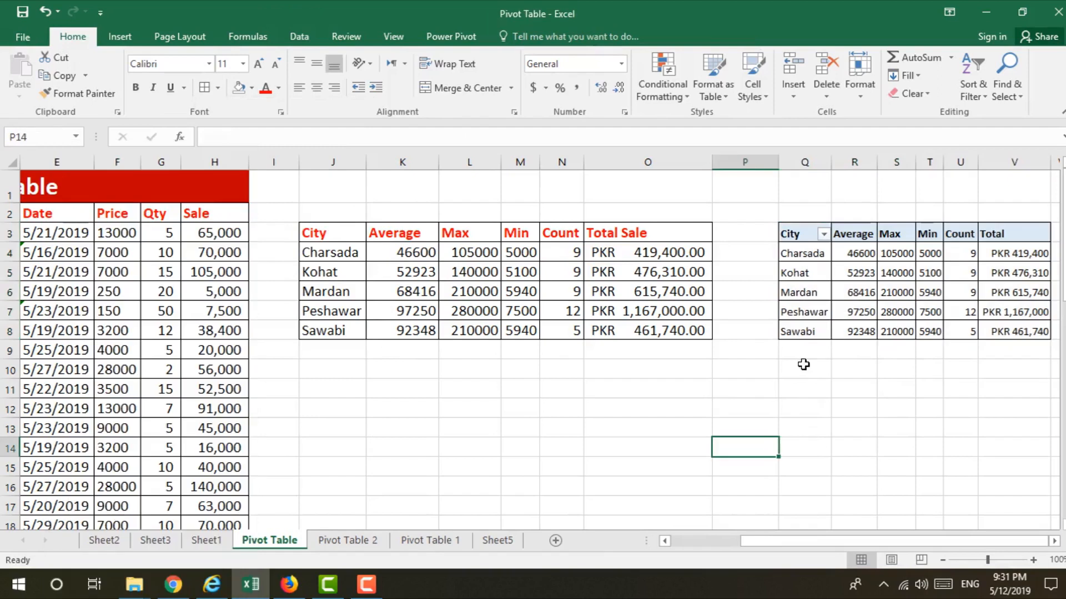
Compare the example summary table with the bordered PivotTable by selecting each range in turn
left_click(337, 233)
left_click_drag(337, 233, 705, 333)
left_click_drag(796, 233, 1019, 328)
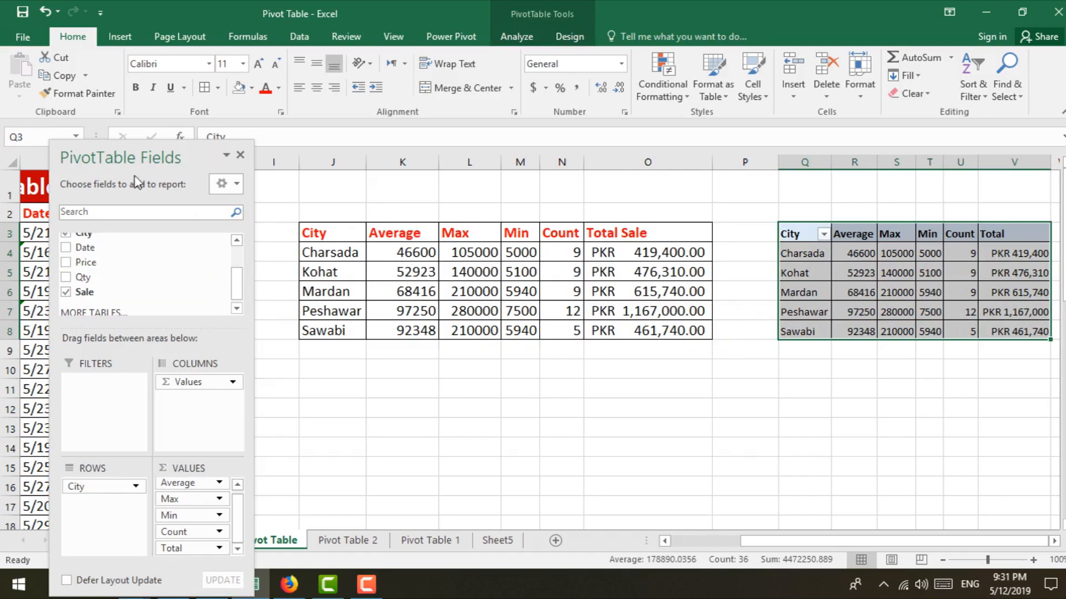
left_click_drag(150, 165, 431, 97)
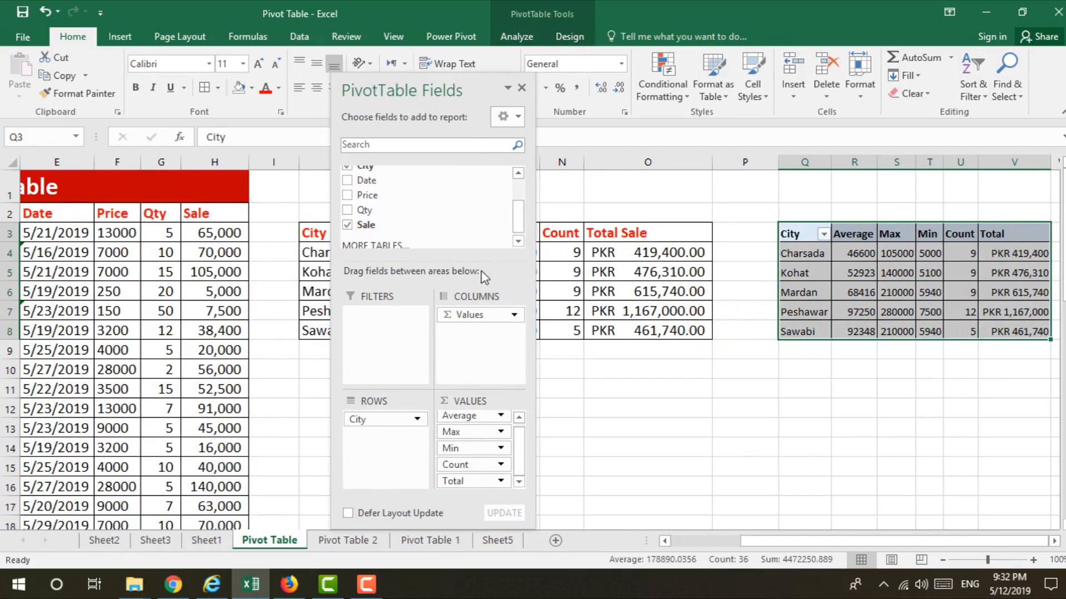
left_click_drag(417, 80, 449, 95)
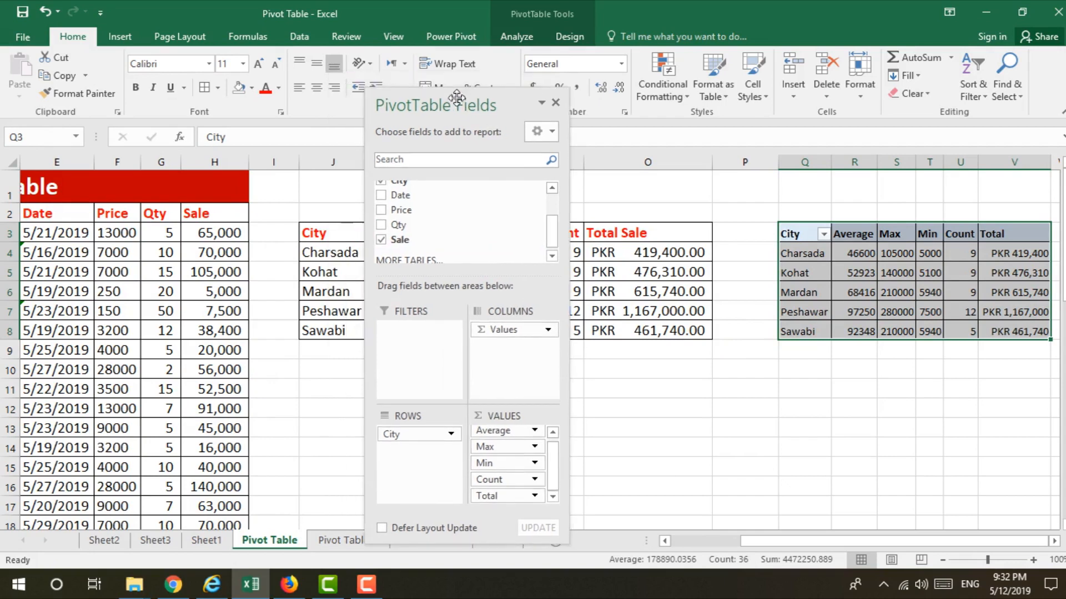
left_click(521, 38)
left_click(572, 36)
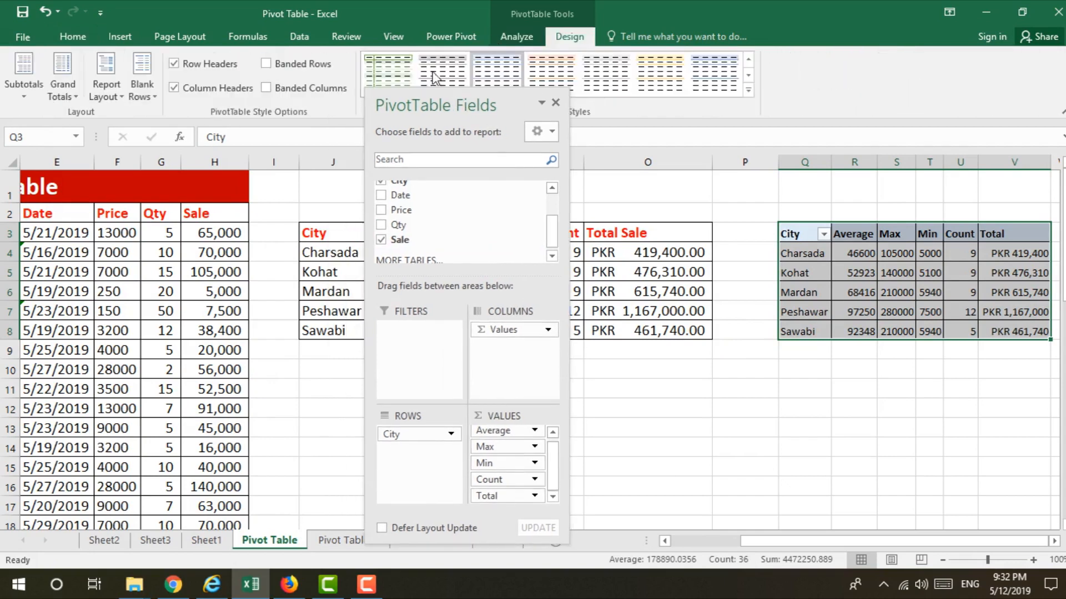
left_click(518, 35)
left_click_drag(461, 106, 447, 64)
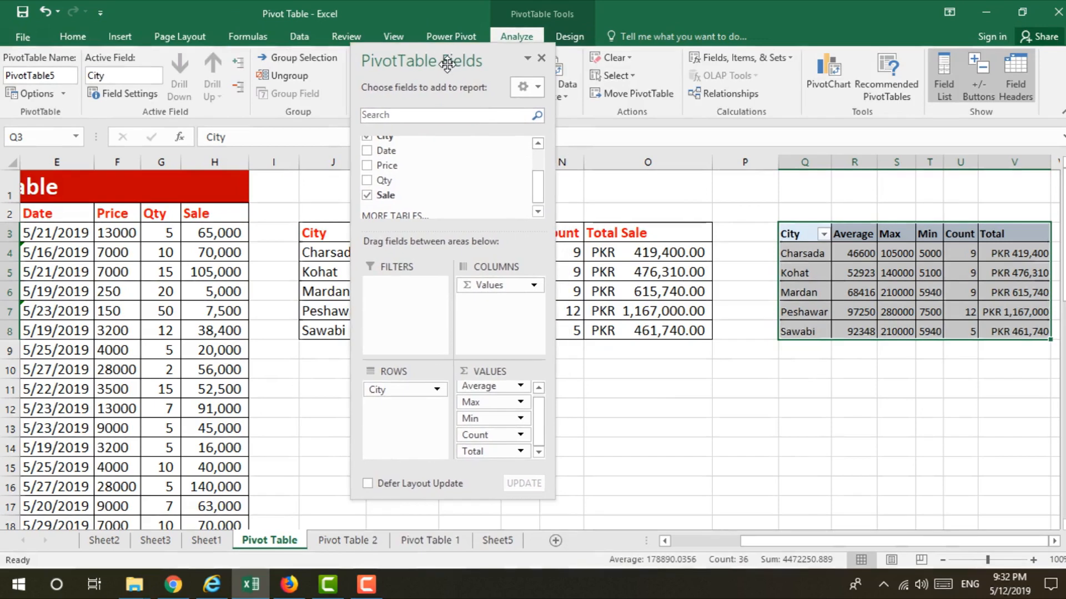